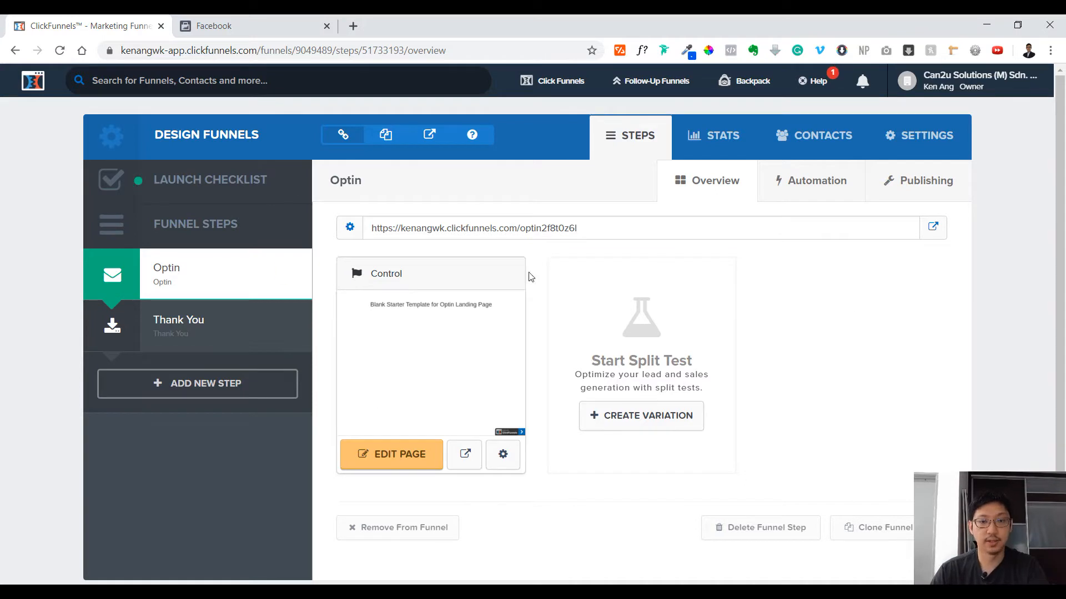
Step: Open the Optin page in the page editor and switch to Facebook Events Manager
{"action": "left_click", "coordinate": [391, 454]}
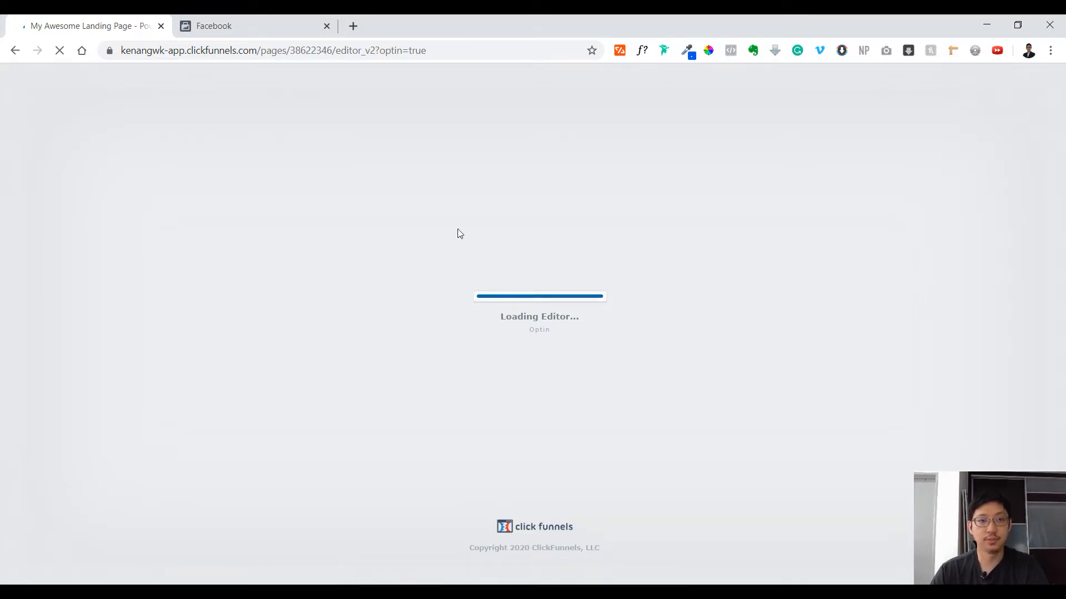
{"action": "left_click", "coordinate": [272, 25]}
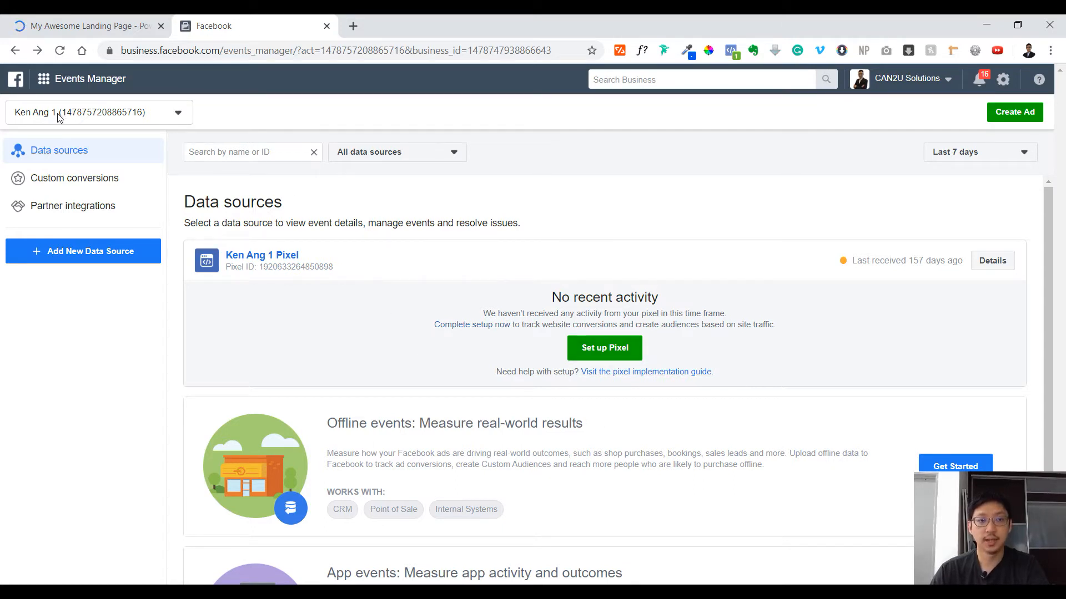
Step: Examine the business tools menu to see where Events Manager is listed, closing it when finished
{"action": "left_click", "coordinate": [45, 82]}
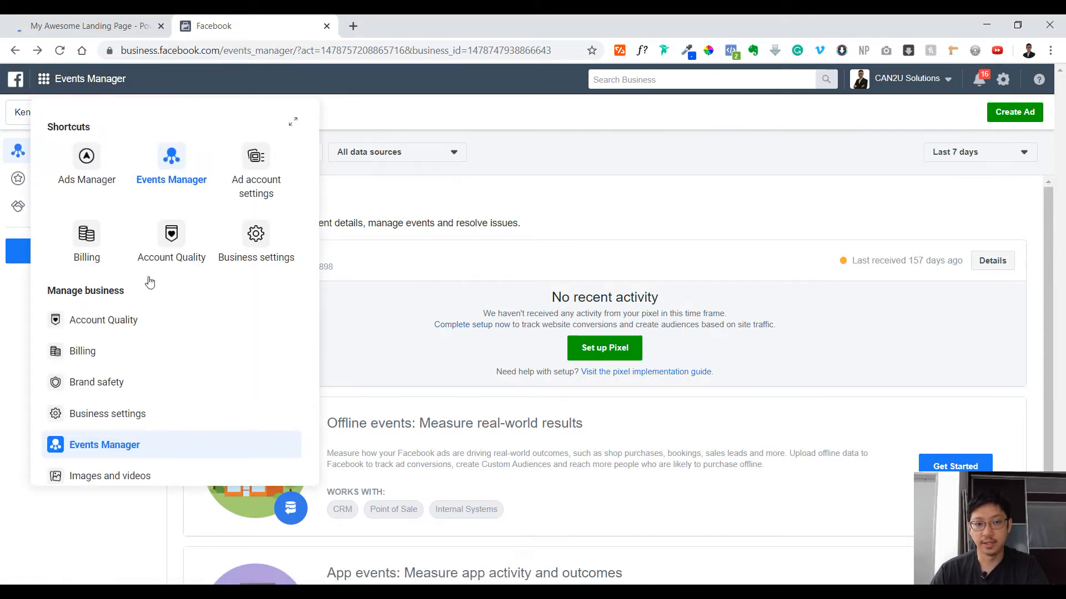
{"action": "scroll", "coordinate": [138, 303], "scroll_direction": "down", "scroll_amount": 1}
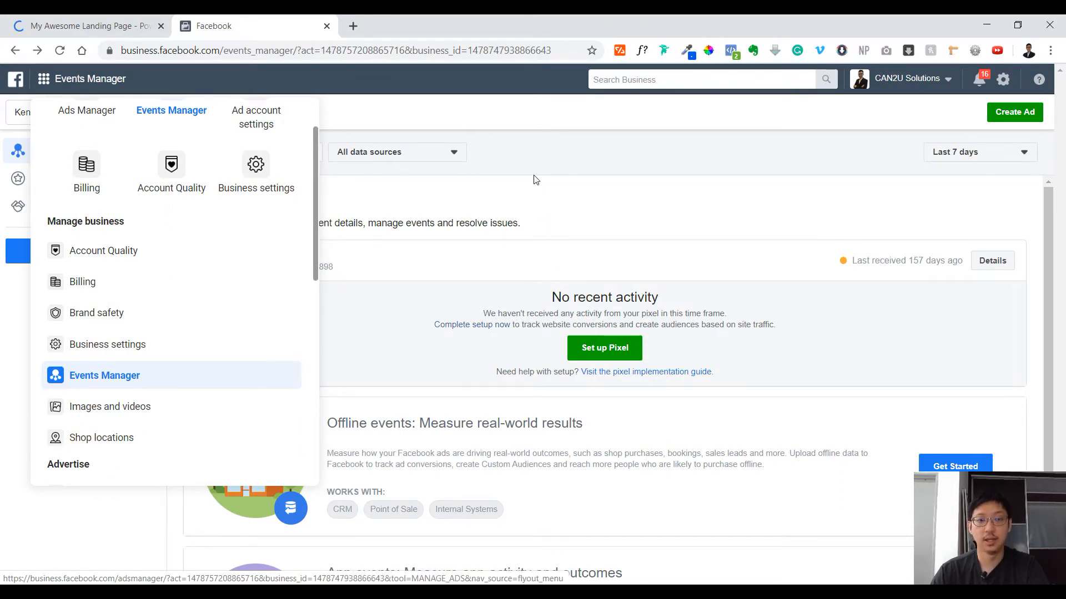
{"action": "scroll", "coordinate": [199, 216], "scroll_direction": "up", "scroll_amount": 1}
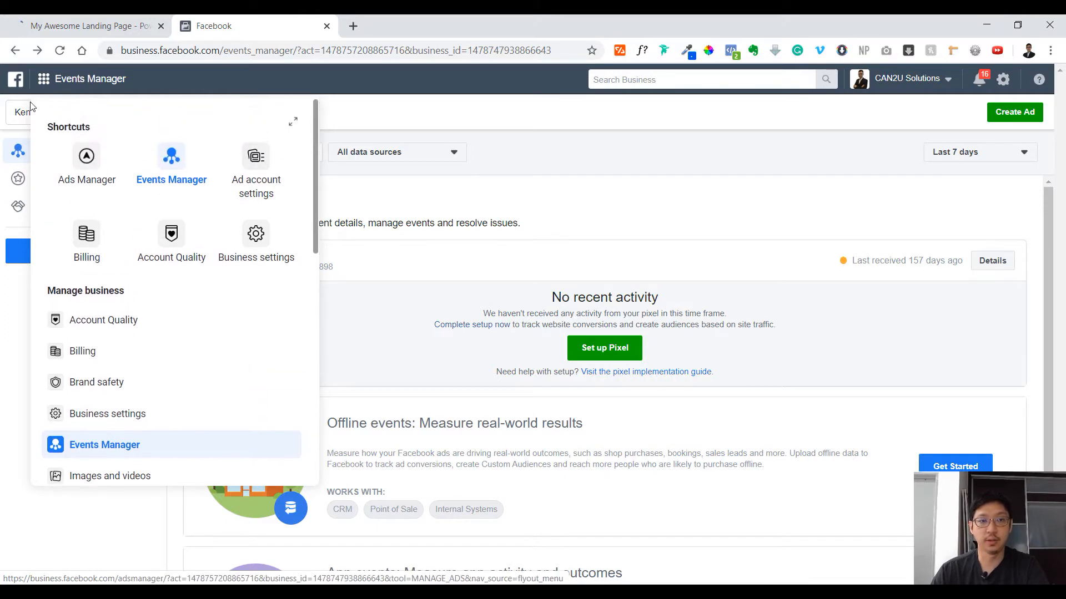
{"action": "scroll", "coordinate": [219, 231], "scroll_direction": "down", "scroll_amount": 2}
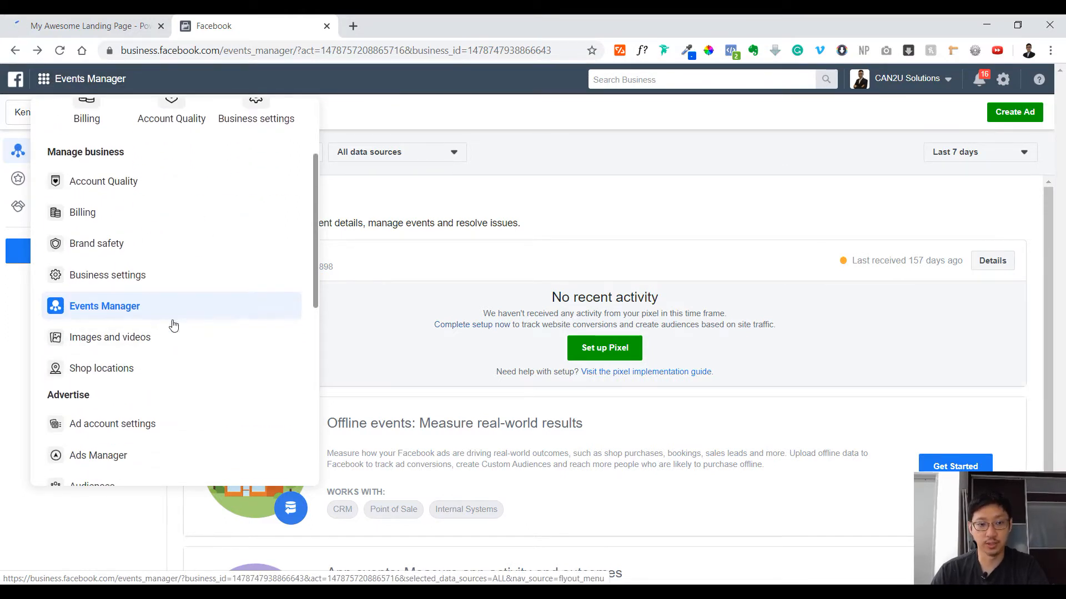
{"action": "scroll", "coordinate": [164, 311], "scroll_direction": "down", "scroll_amount": 7}
{"action": "scroll", "coordinate": [162, 309], "scroll_direction": "up", "scroll_amount": 5}
{"action": "scroll", "coordinate": [162, 309], "scroll_direction": "up", "scroll_amount": 4}
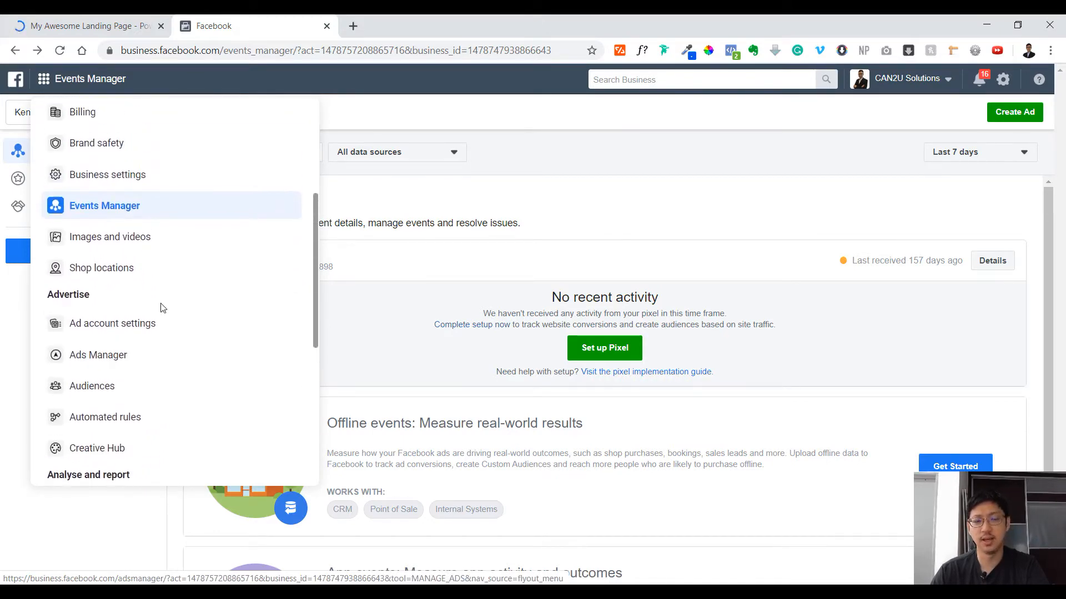
{"action": "scroll", "coordinate": [161, 309], "scroll_direction": "down", "scroll_amount": 1}
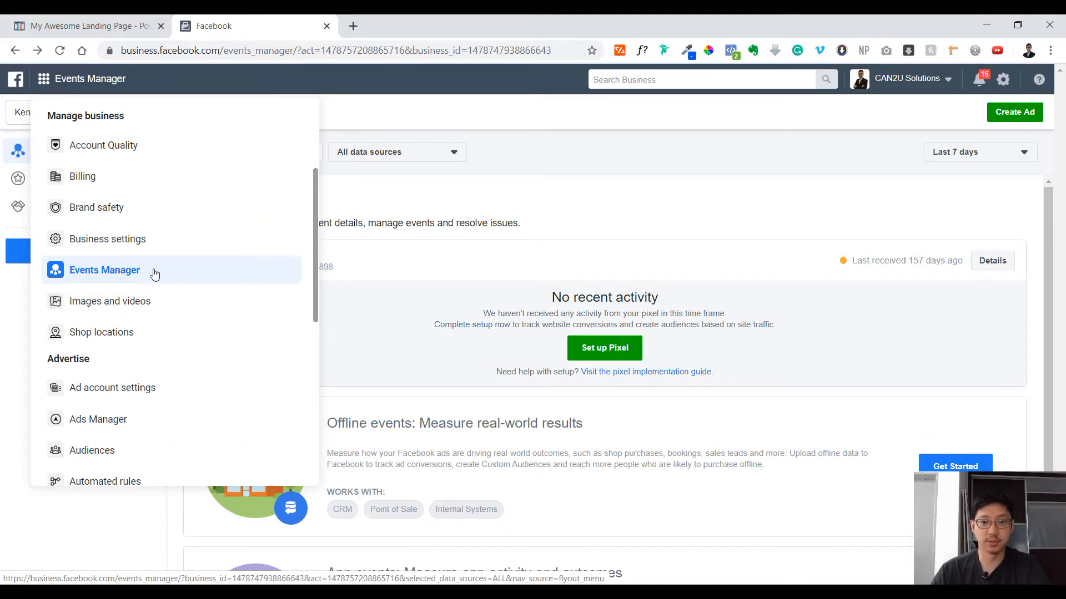
{"action": "left_click", "coordinate": [608, 214]}
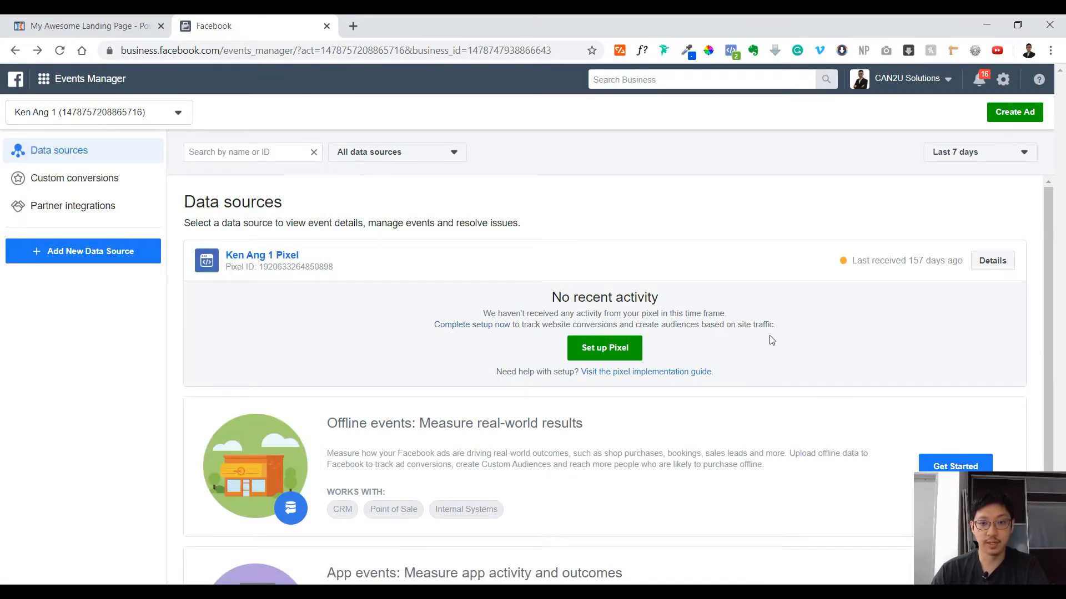
Step: Set up the pixel by manually adding its code to the website, and highlight the base code placement instructions
{"action": "left_click", "coordinate": [618, 349]}
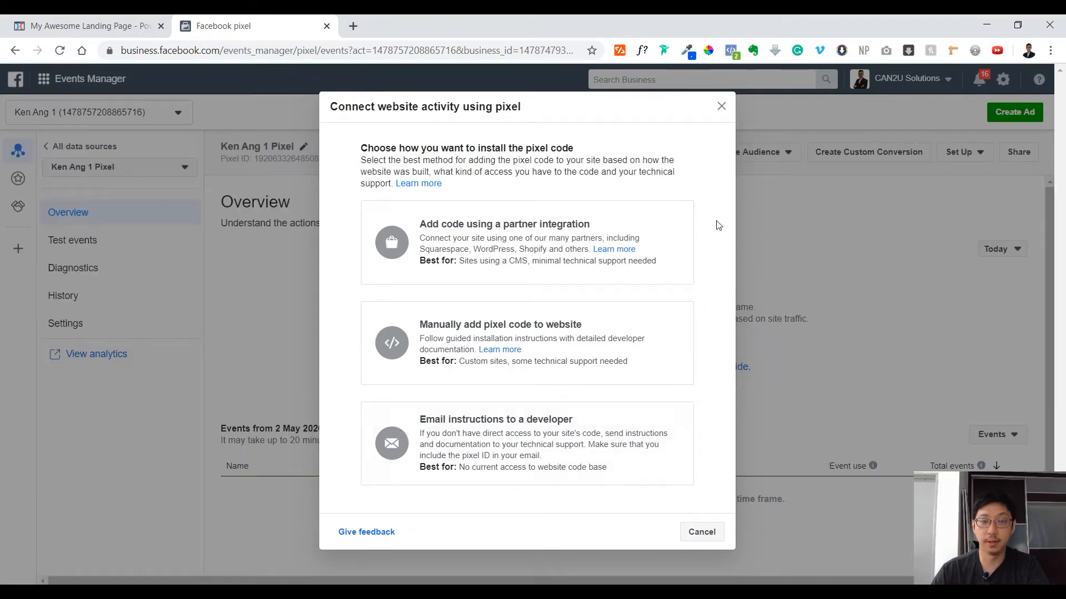
{"action": "left_click", "coordinate": [577, 349]}
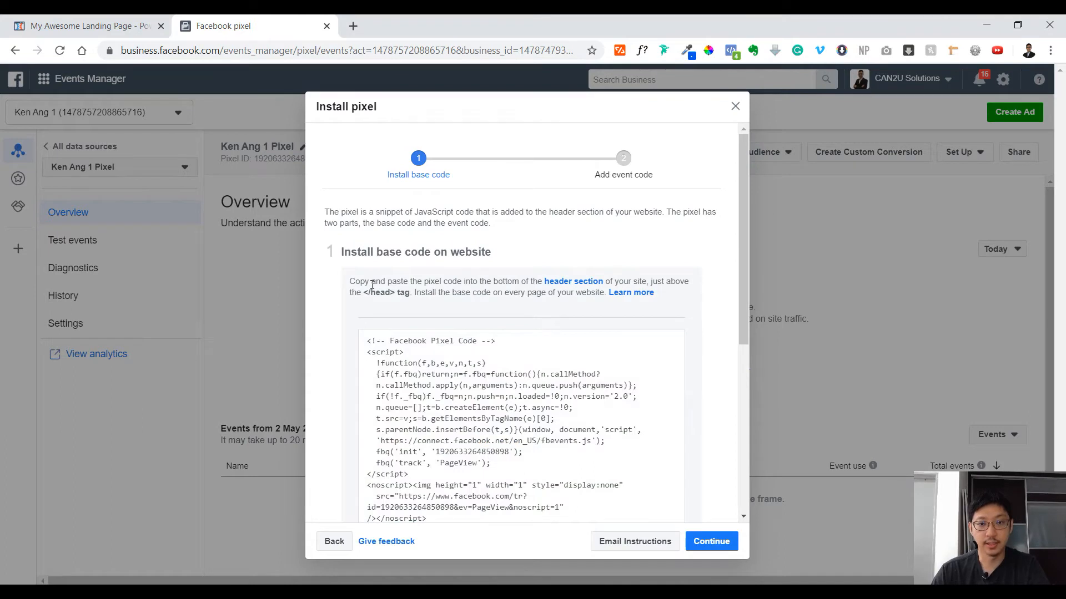
{"action": "left_click_drag", "start_coordinate": [360, 282], "coordinate": [688, 300]}
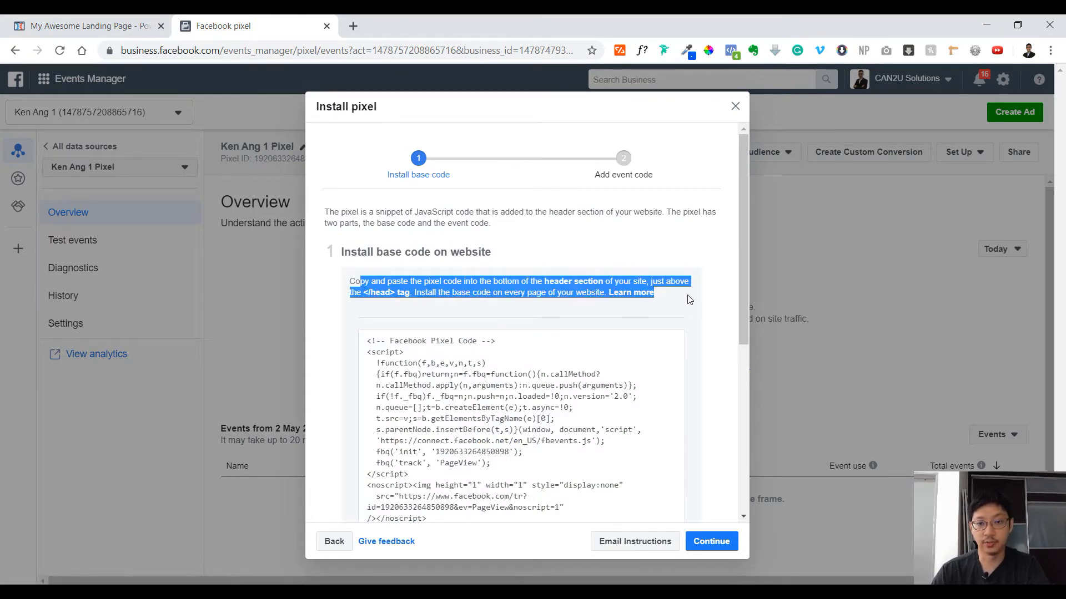
Step: Switch back to the ClickFunnels page editor and open the page's tracking code settings
{"action": "left_click", "coordinate": [81, 22]}
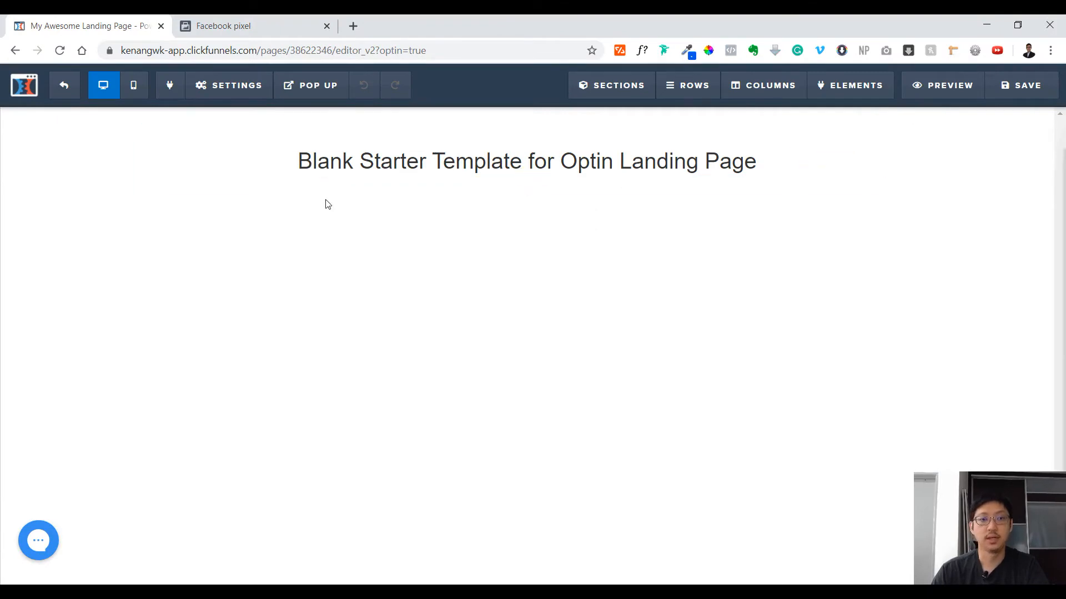
{"action": "mouse_move", "coordinate": [227, 91]}
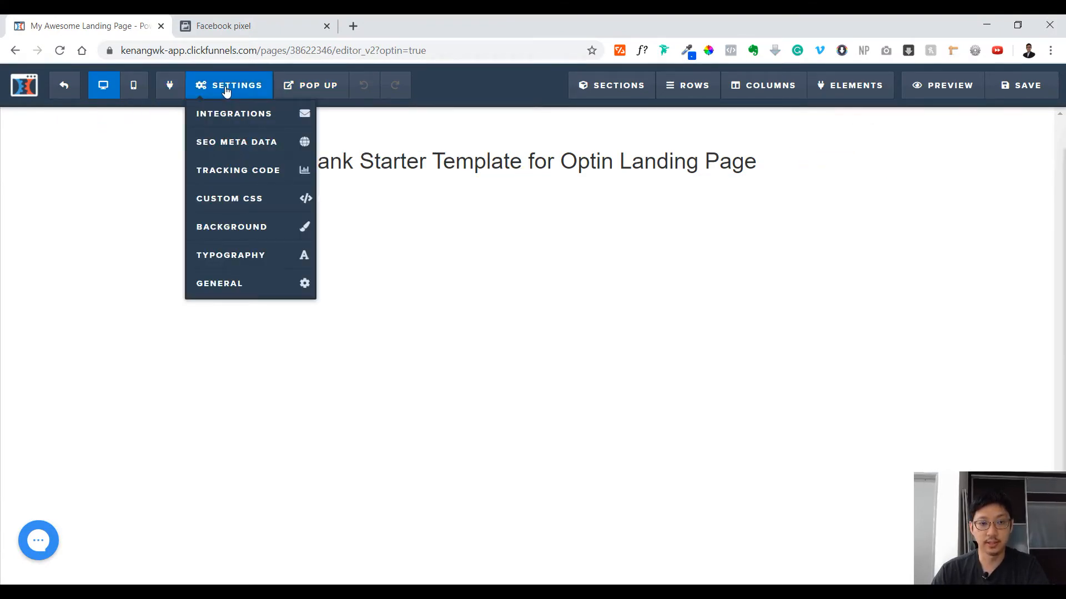
{"action": "left_click", "coordinate": [280, 172]}
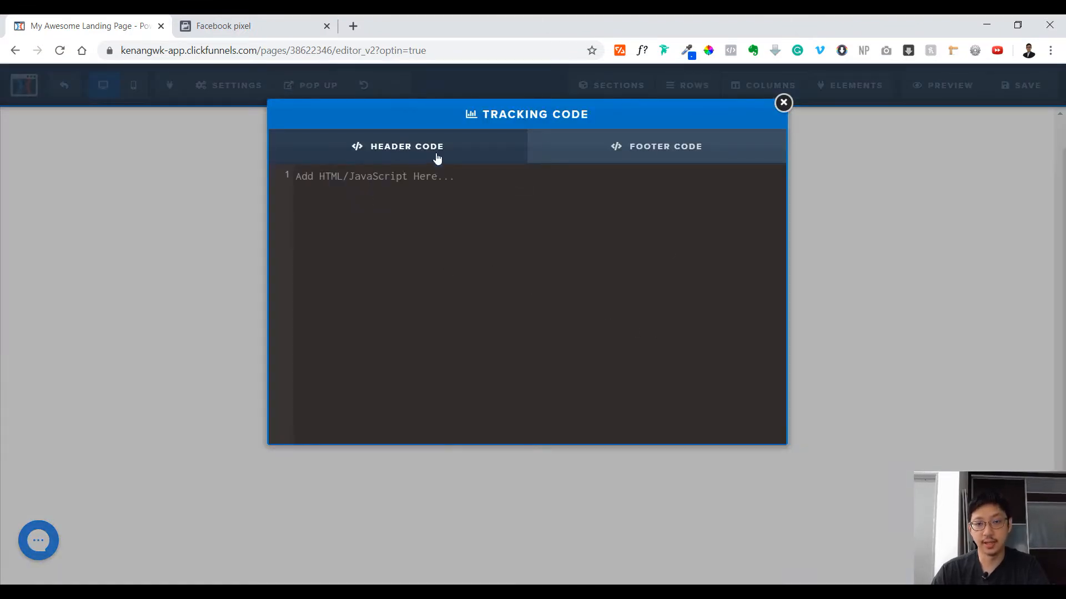
Step: Copy the pixel base code from Facebook and paste it into the ClickFunnels page's header tracking code
{"action": "left_click", "coordinate": [298, 21]}
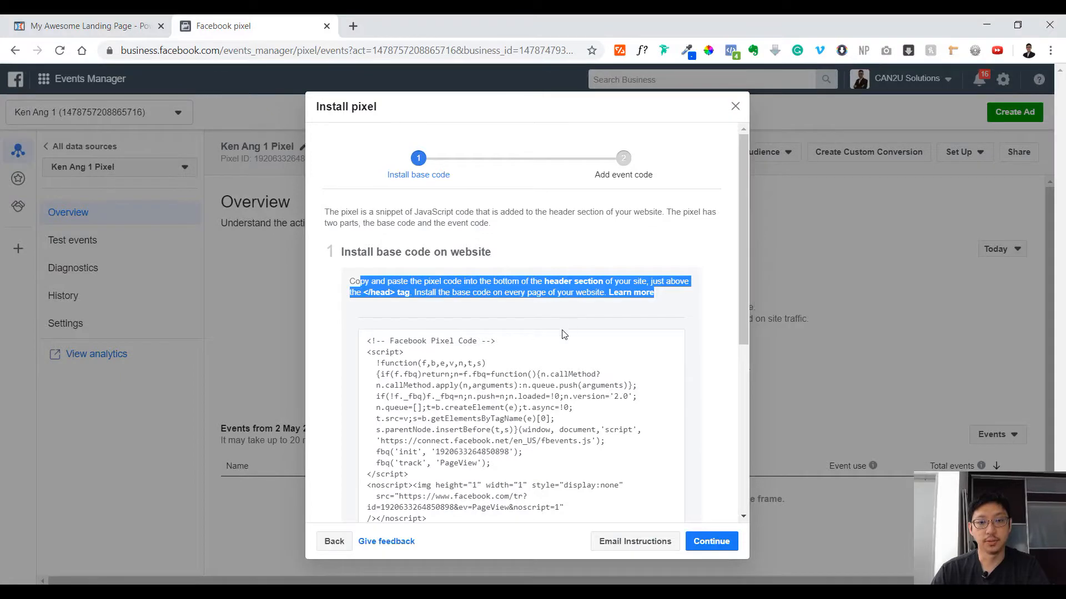
{"action": "scroll", "coordinate": [522, 333], "scroll_direction": "down", "scroll_amount": 2}
{"action": "left_click", "coordinate": [522, 333]}
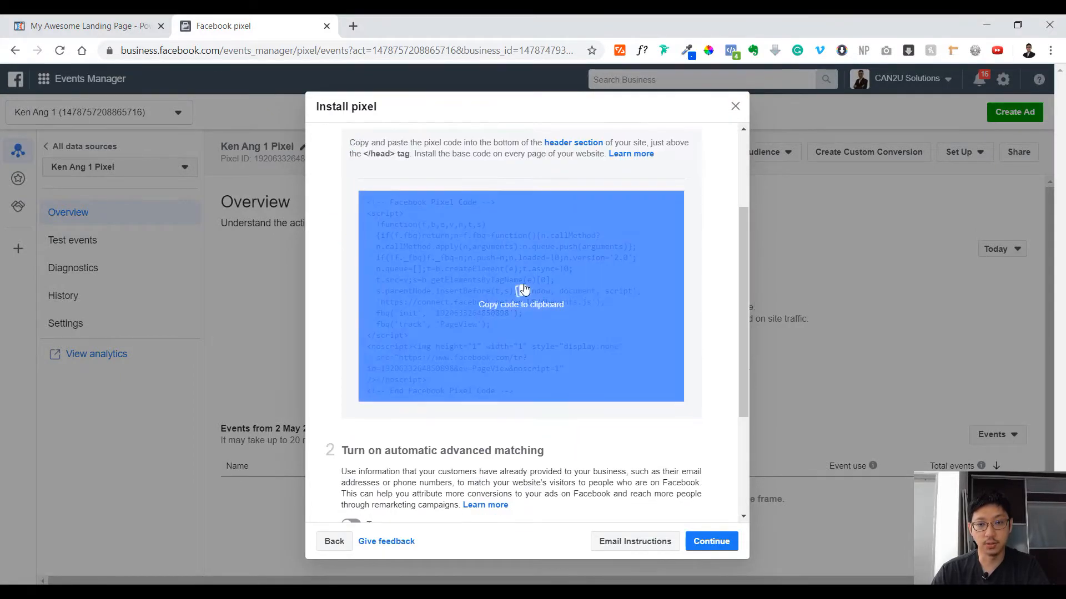
{"action": "key", "text": "ctrl+shift+Tab"}
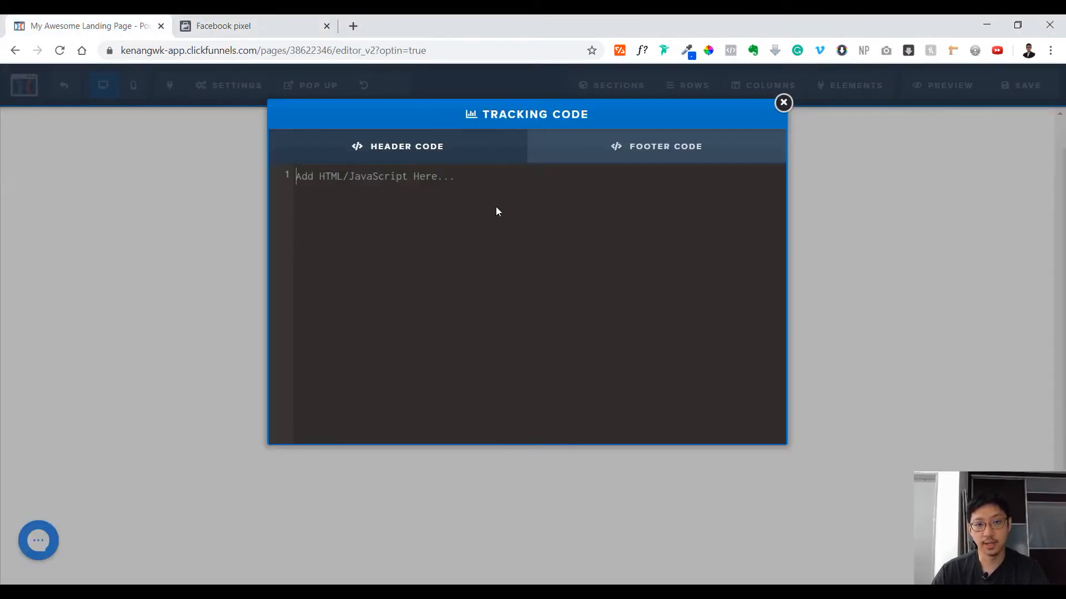
{"action": "key", "text": "ctrl+v"}
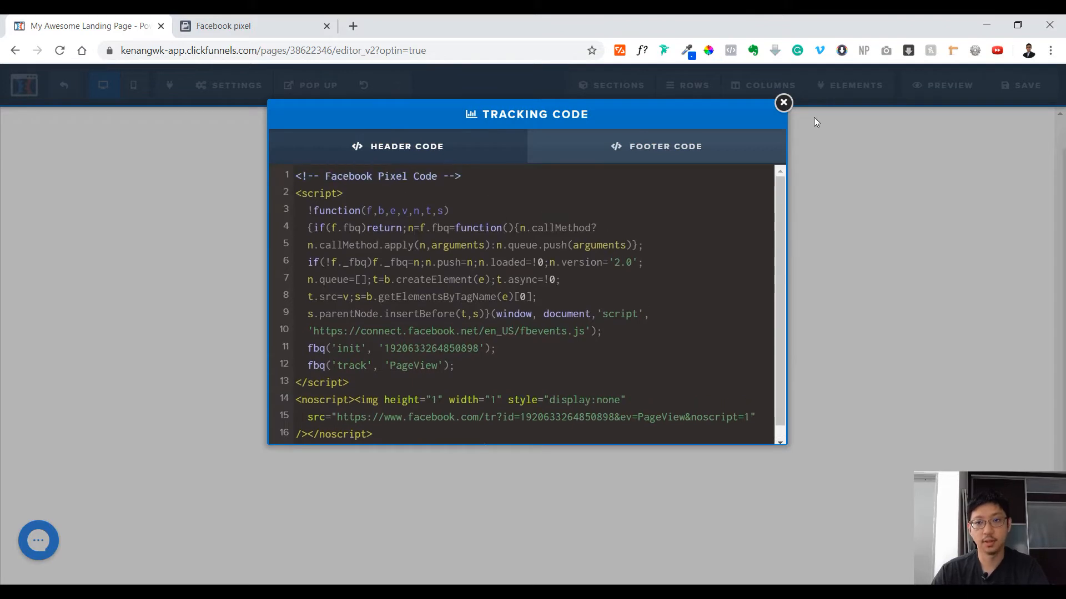
Step: Save the page with the tracking code and set its SEO title to "Test"
{"action": "left_click", "coordinate": [783, 103]}
{"action": "left_click", "coordinate": [1042, 80]}
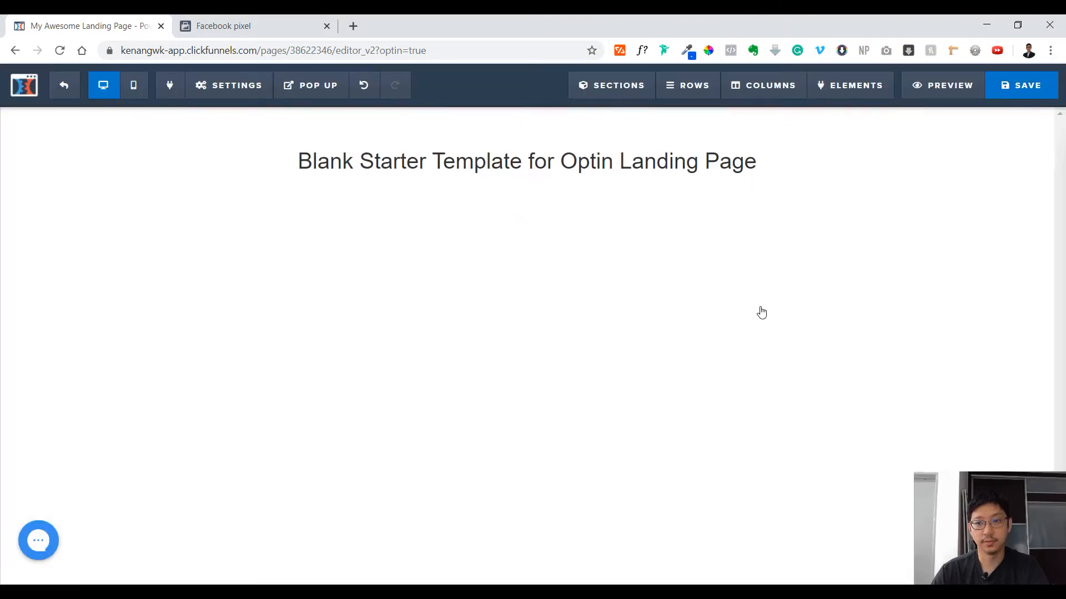
{"action": "type", "text": "Test"}
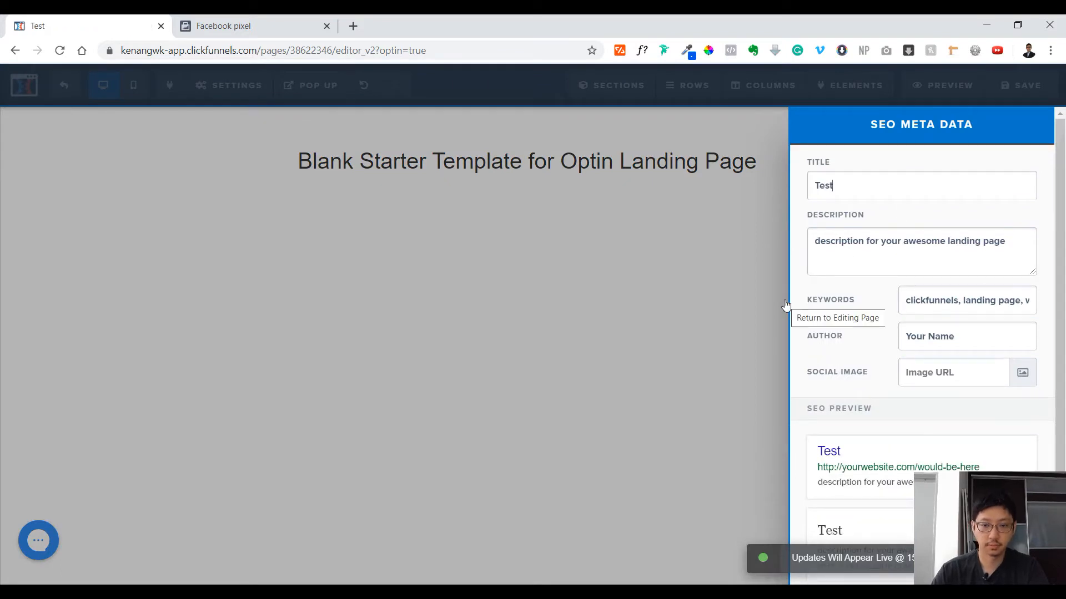
{"action": "left_click", "coordinate": [751, 326]}
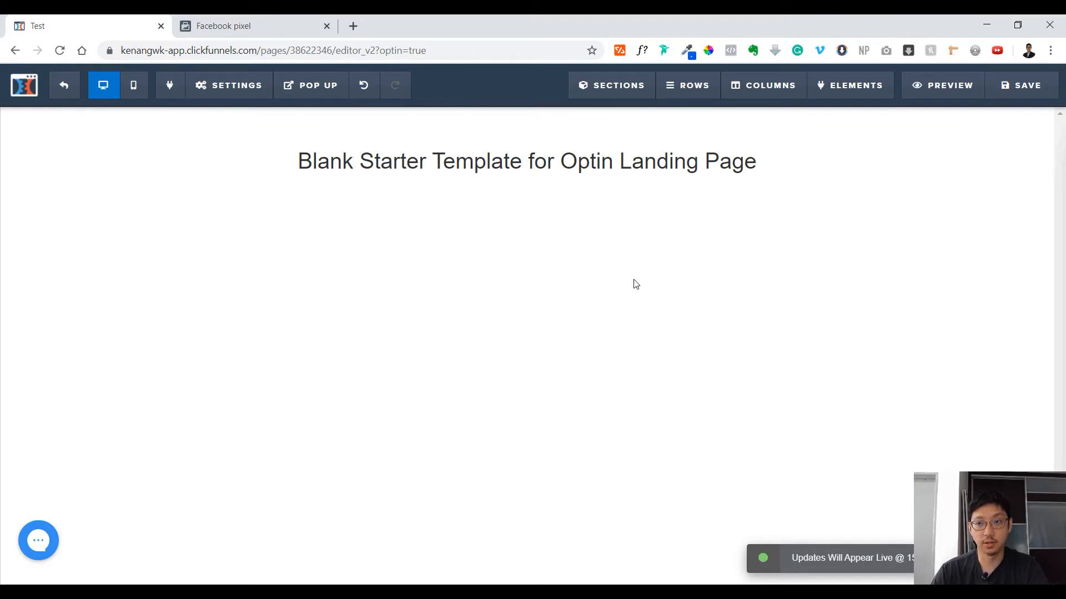
Step: Preview the landing page and check its pixel with Facebook Pixel Helper
{"action": "left_click", "coordinate": [947, 95]}
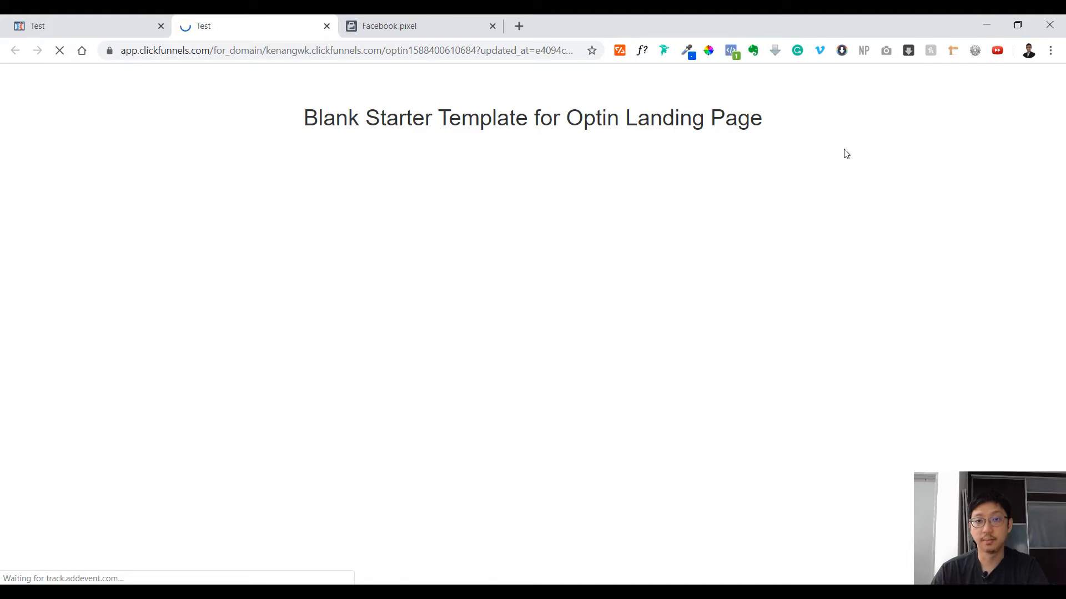
{"action": "left_click", "coordinate": [732, 54]}
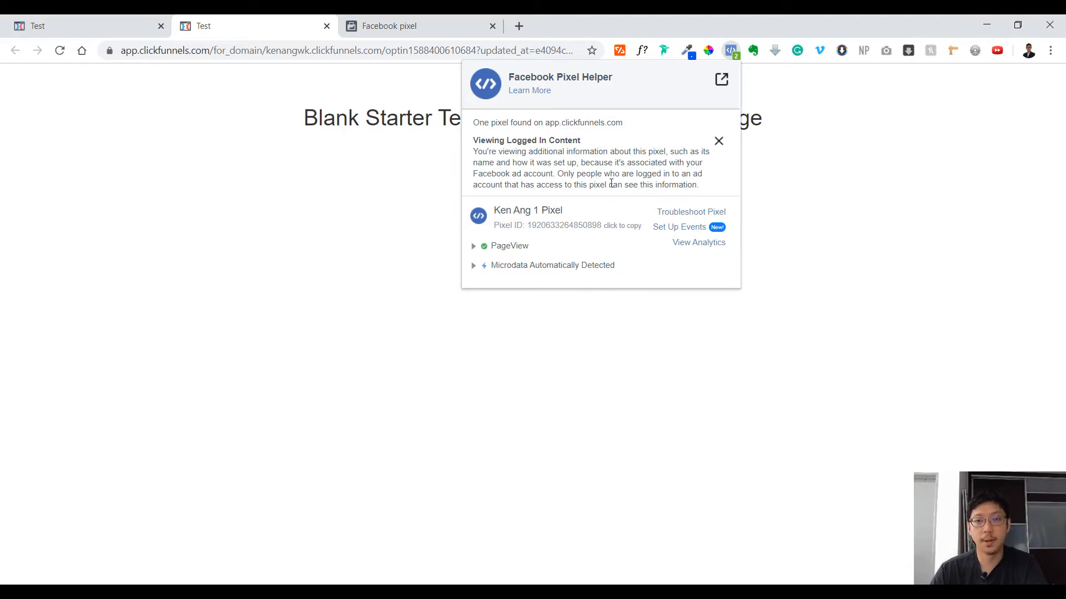
{"action": "left_click", "coordinate": [458, 181]}
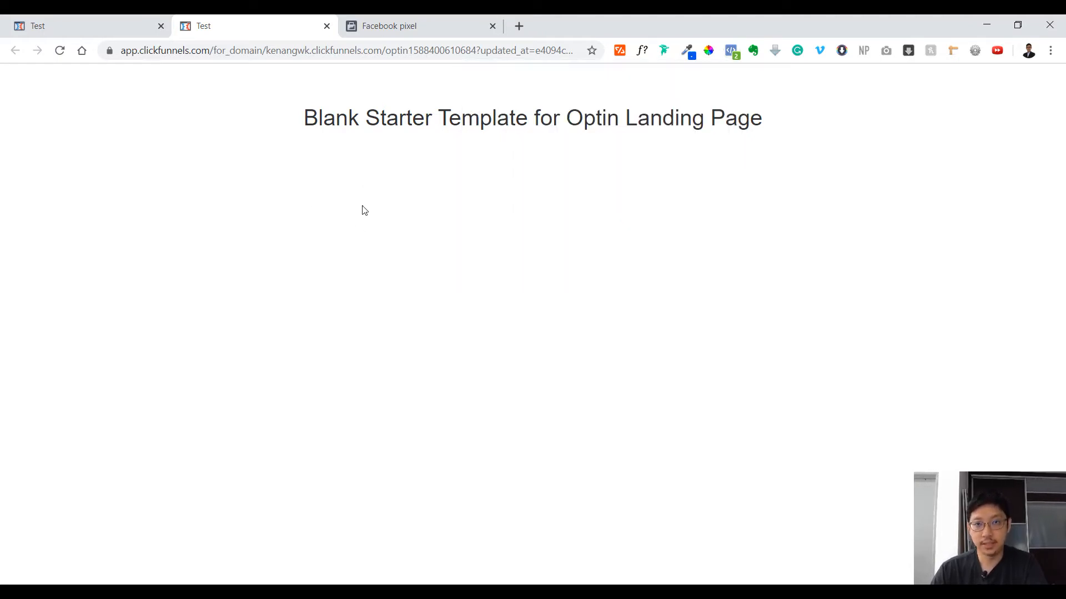
{"action": "left_click", "coordinate": [103, 20]}
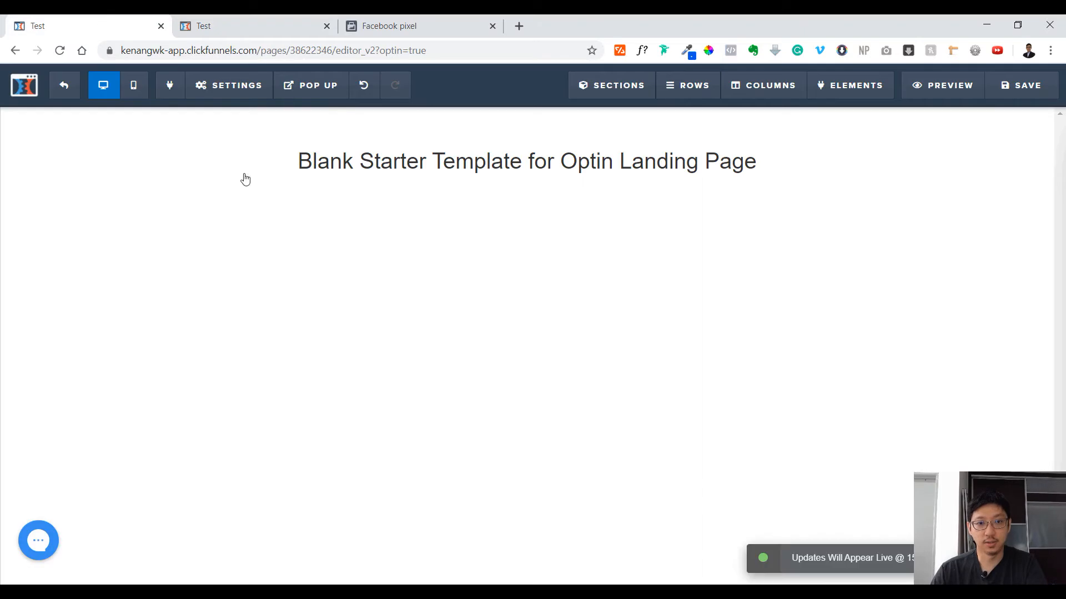
{"action": "left_click", "coordinate": [258, 25]}
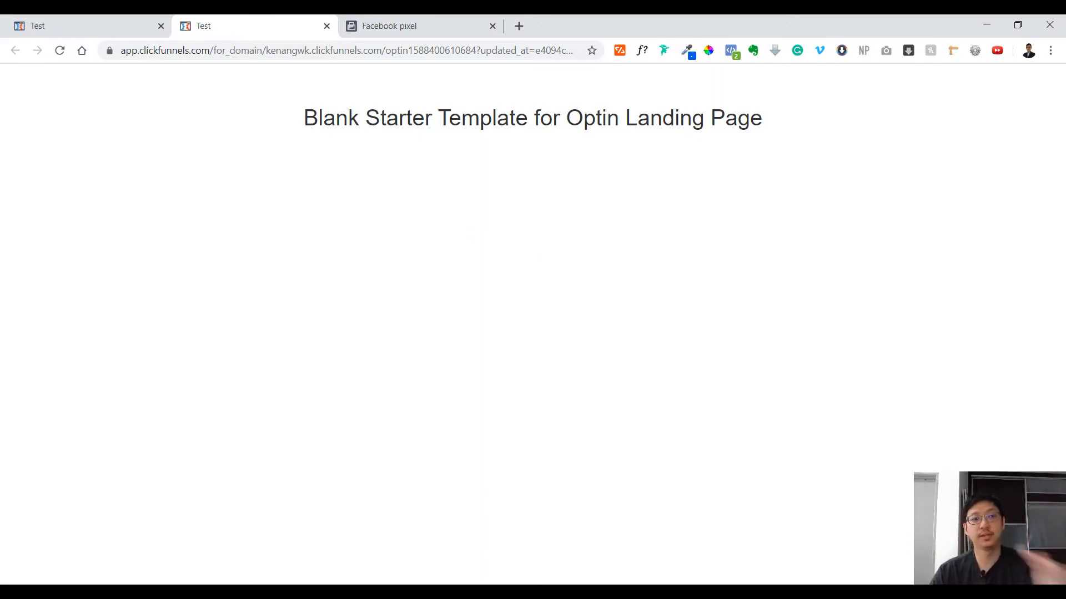
Step: Delete all of the pixel code from the page's header tracking code and save the page
{"action": "left_click", "coordinate": [138, 20]}
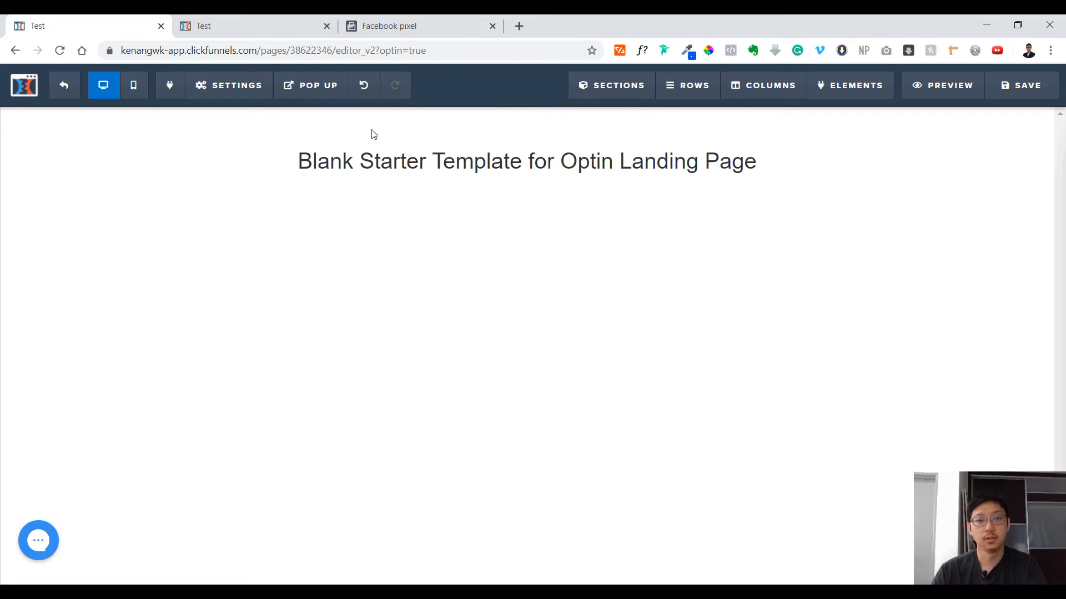
{"action": "left_click", "coordinate": [217, 79]}
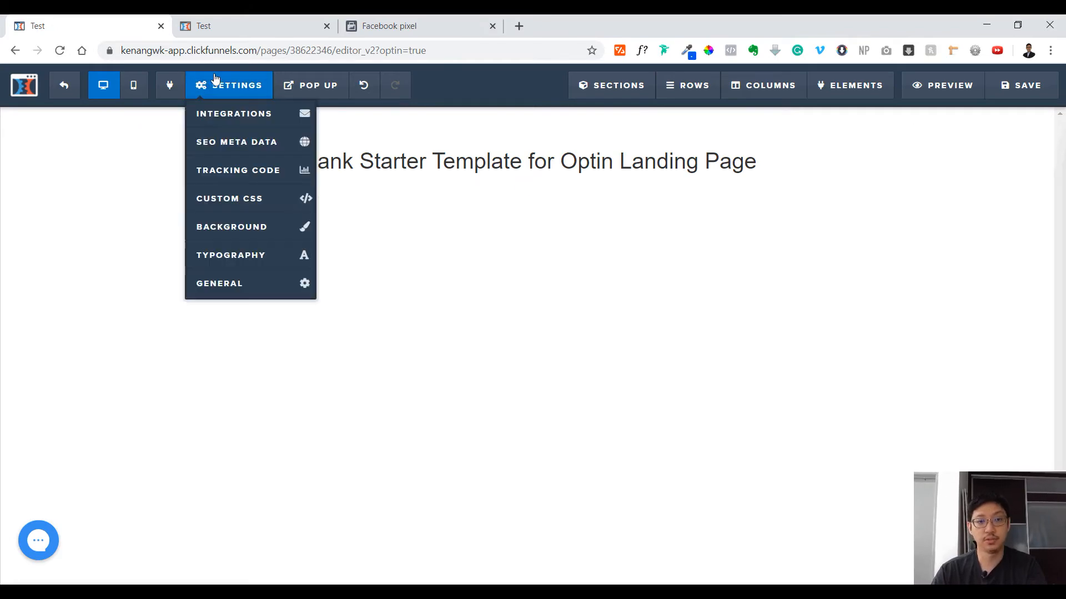
{"action": "left_click", "coordinate": [243, 172]}
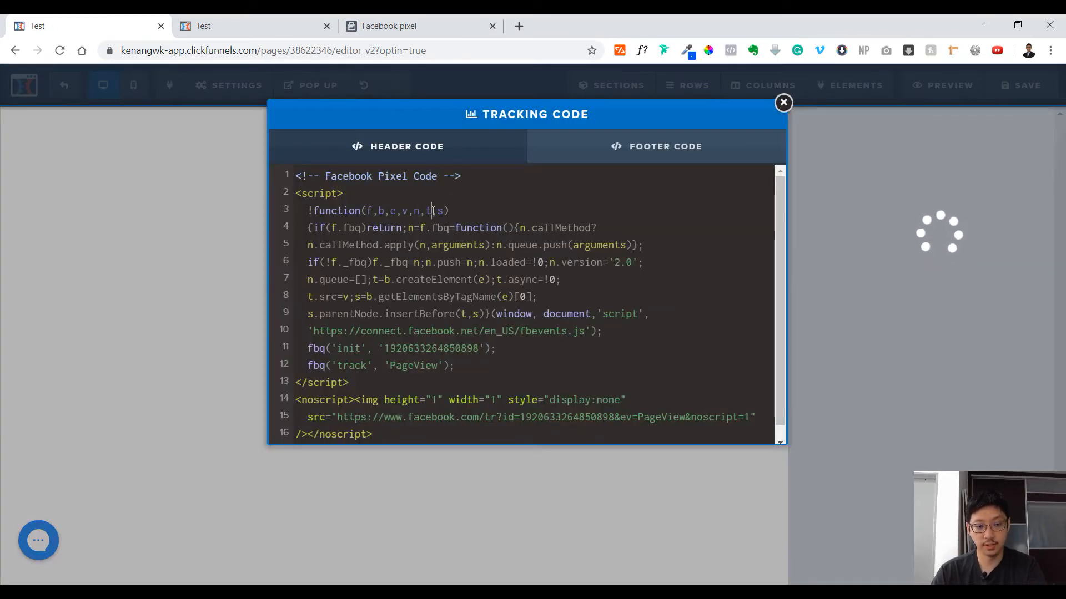
{"action": "key", "text": "ctrl+a"}
{"action": "key", "text": "BackSpace"}
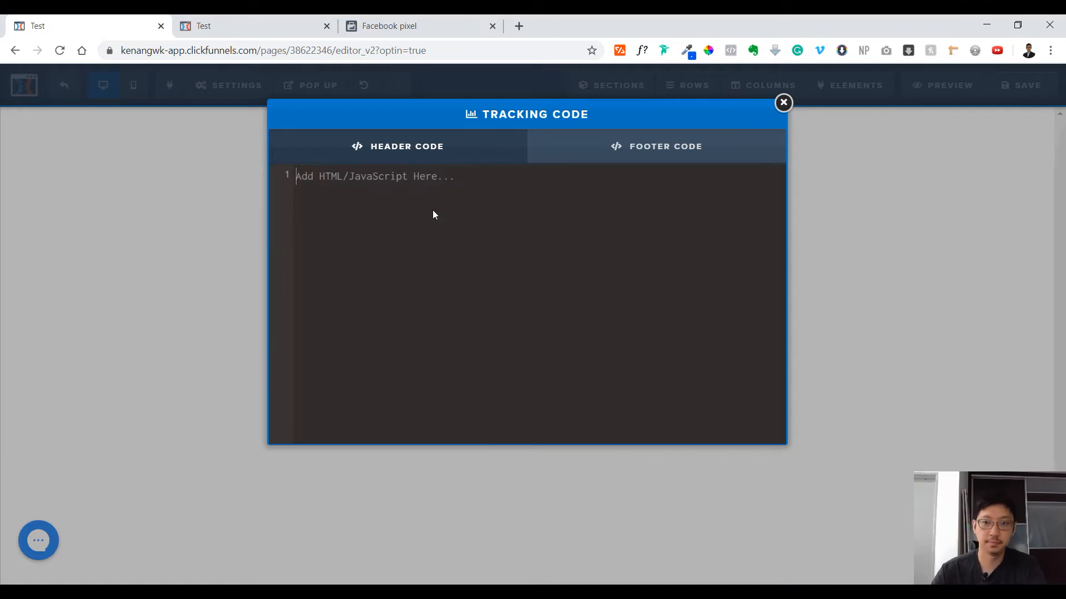
{"action": "left_click", "coordinate": [1021, 88]}
Step: Reload the landing page preview and check it again for pixels with Facebook Pixel Helper
{"action": "left_click", "coordinate": [272, 23]}
{"action": "key", "text": "F5"}
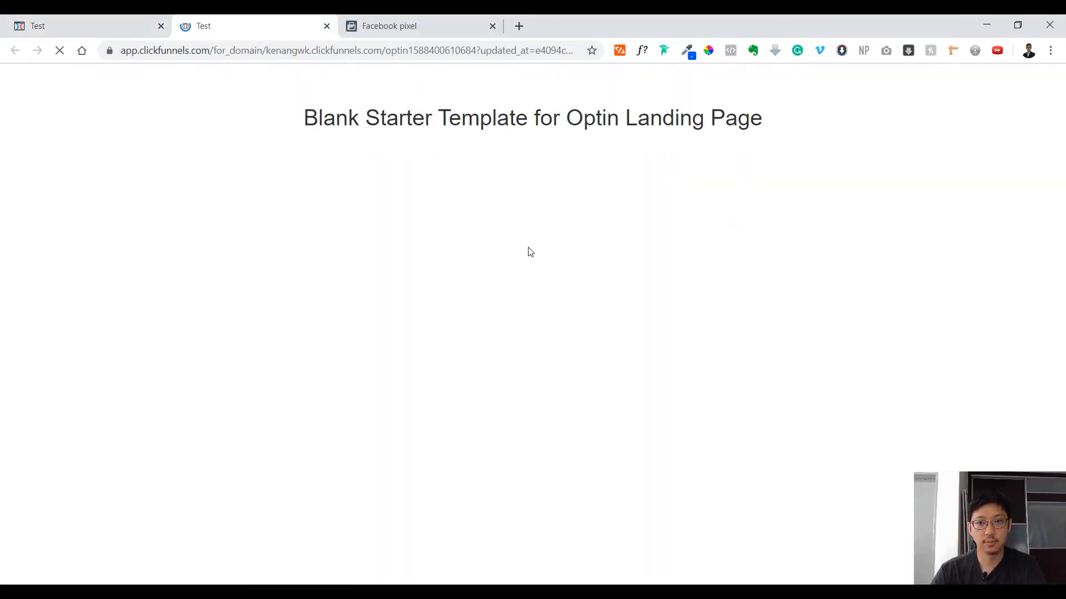
{"action": "left_click", "coordinate": [731, 53]}
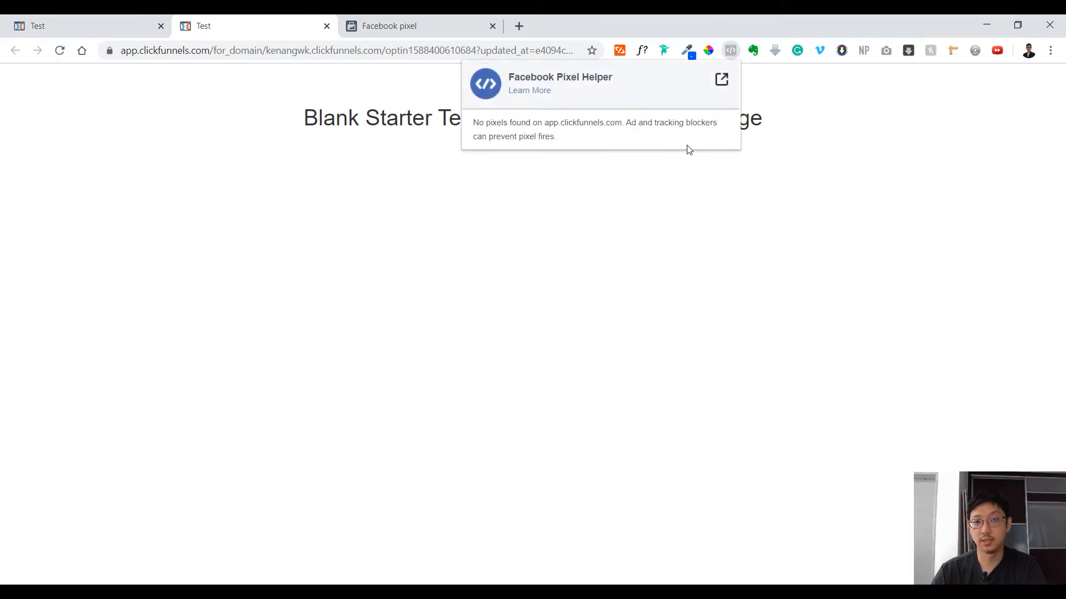
{"action": "left_click", "coordinate": [352, 209]}
Step: Return to the funnel's settings, paste the Facebook pixel code into the funnel-wide head tracking code and save the funnel
{"action": "left_click", "coordinate": [77, 32]}
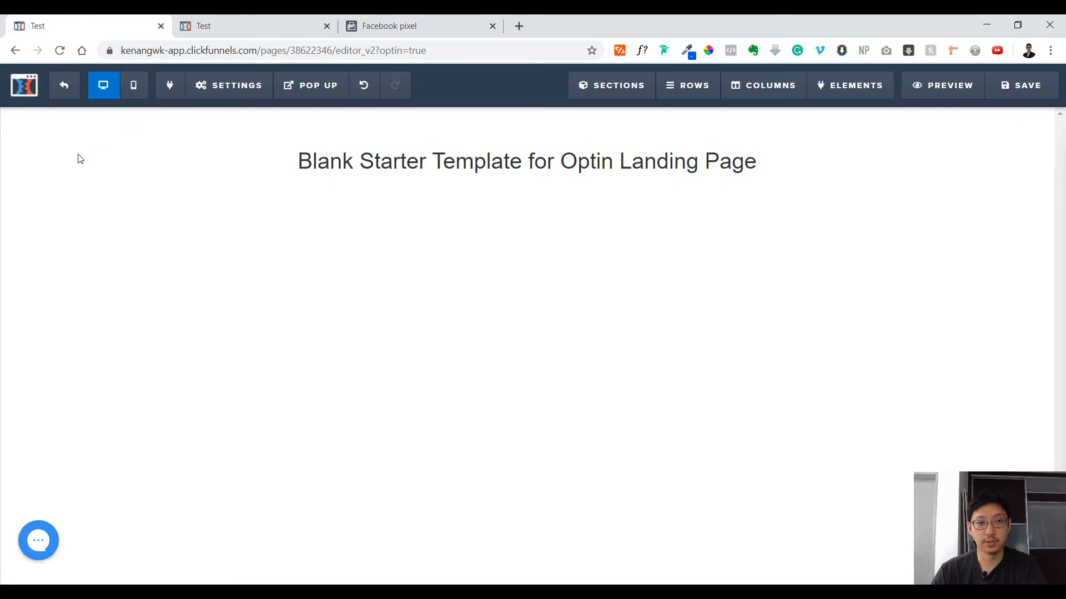
{"action": "left_click", "coordinate": [63, 86]}
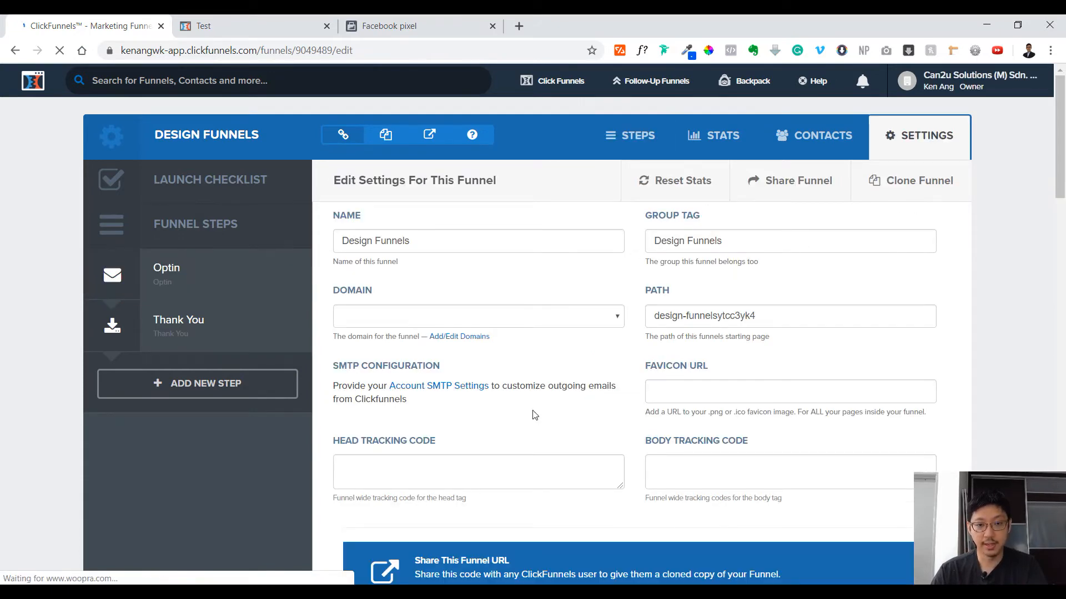
{"action": "scroll", "coordinate": [499, 389], "scroll_direction": "down", "scroll_amount": 3}
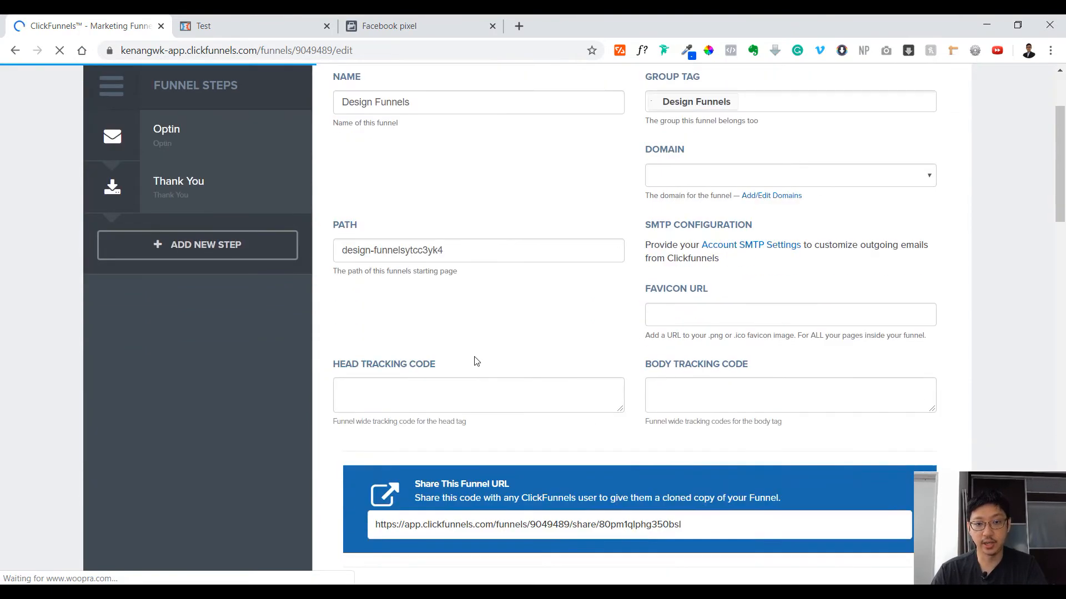
{"action": "left_click", "coordinate": [502, 392]}
{"action": "key", "text": "ctrl+v"}
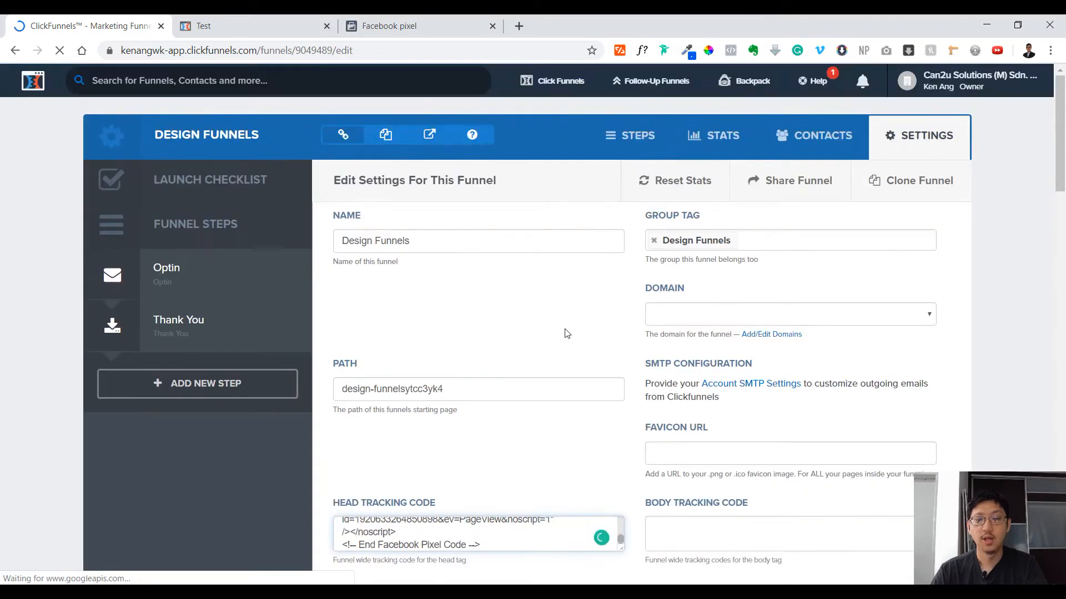
{"action": "scroll", "coordinate": [219, 223], "scroll_direction": "down", "scroll_amount": 3}
{"action": "scroll", "coordinate": [981, 388], "scroll_direction": "down", "scroll_amount": 20}
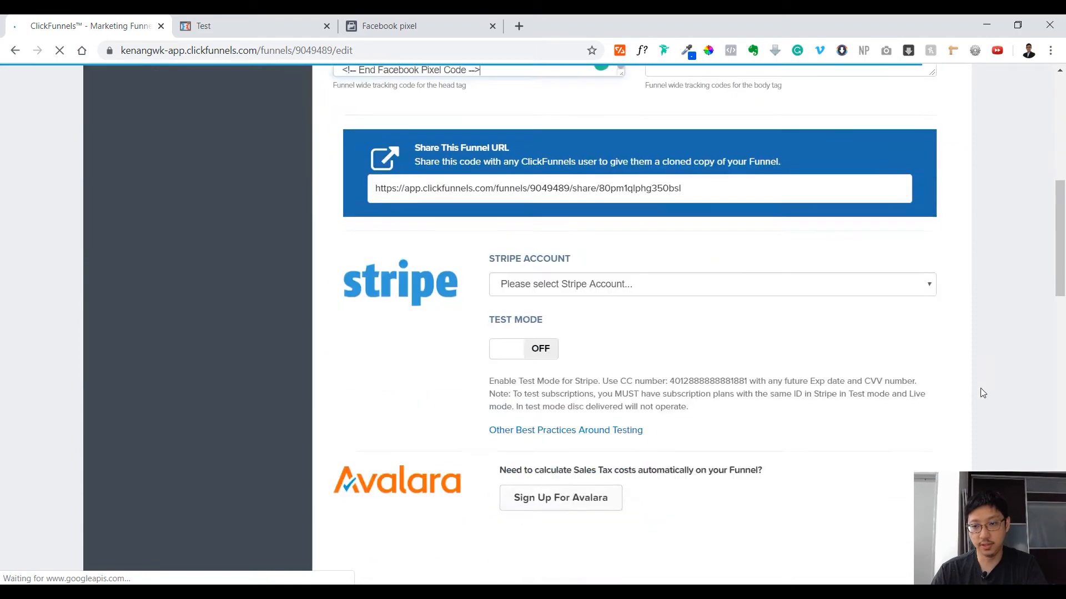
{"action": "left_click", "coordinate": [893, 486]}
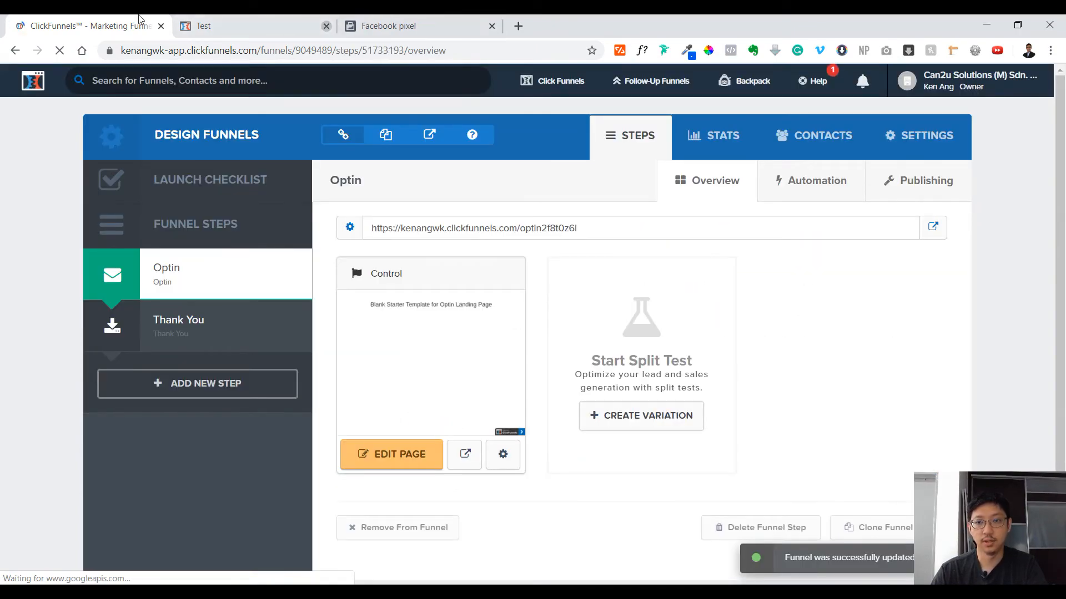
Step: Check the optin page for the pixel with Facebook Pixel Helper and close the page preview
{"action": "left_click", "coordinate": [245, 25]}
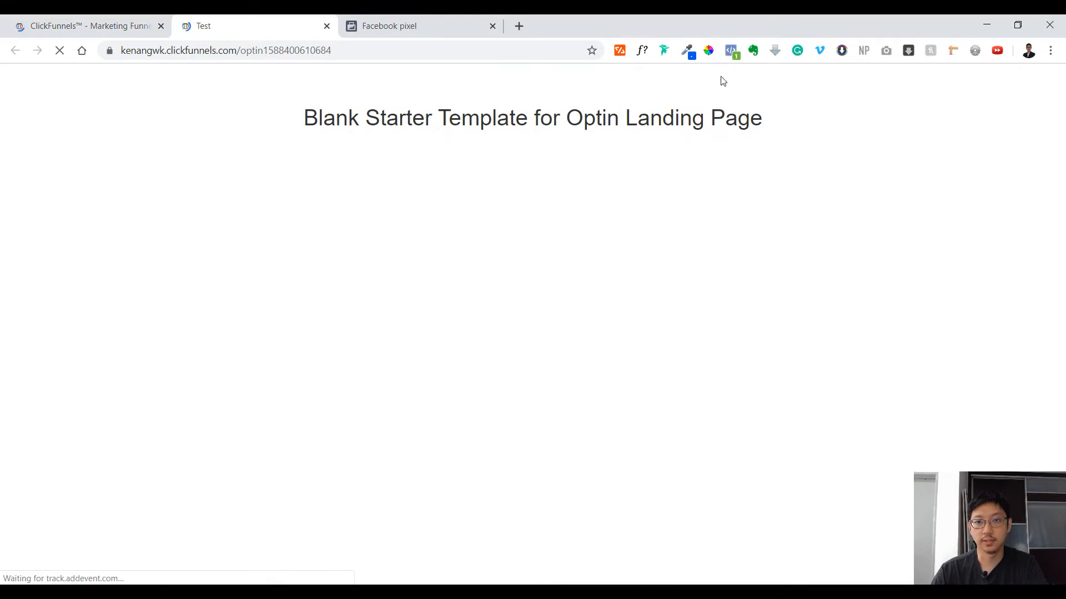
{"action": "left_click", "coordinate": [732, 52]}
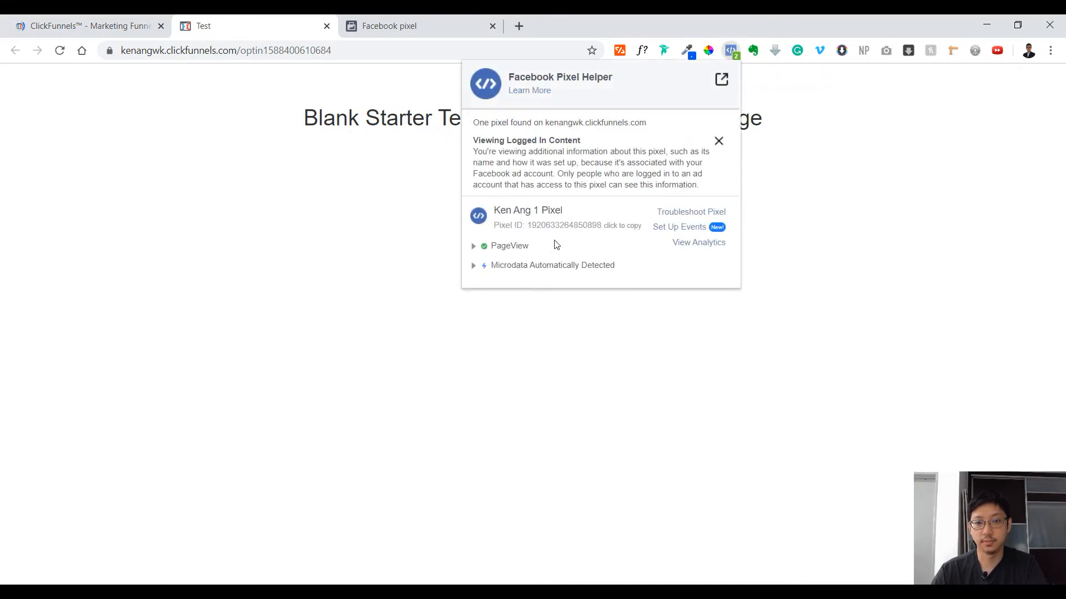
{"action": "left_click", "coordinate": [298, 192]}
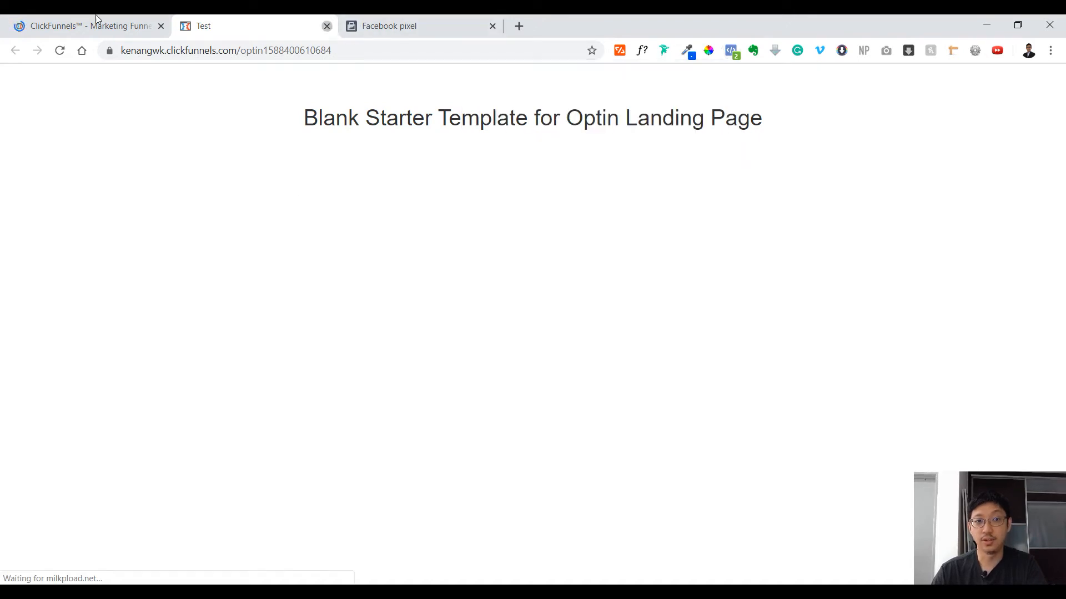
{"action": "left_click", "coordinate": [327, 26]}
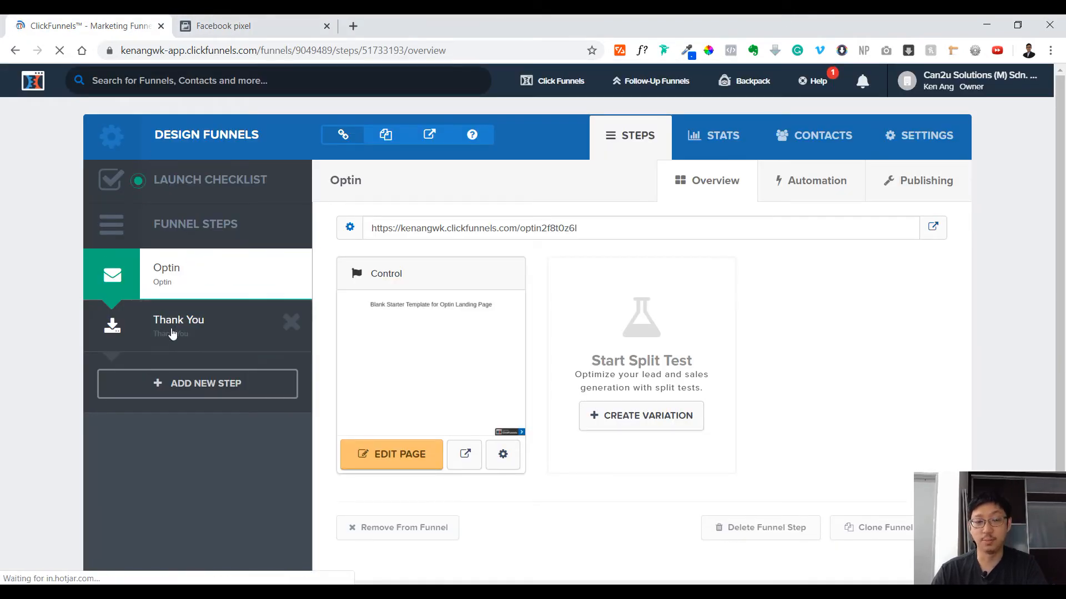
Step: Open the funnel's live Thank You page, check it with Facebook Pixel Helper and close it
{"action": "left_click", "coordinate": [171, 335]}
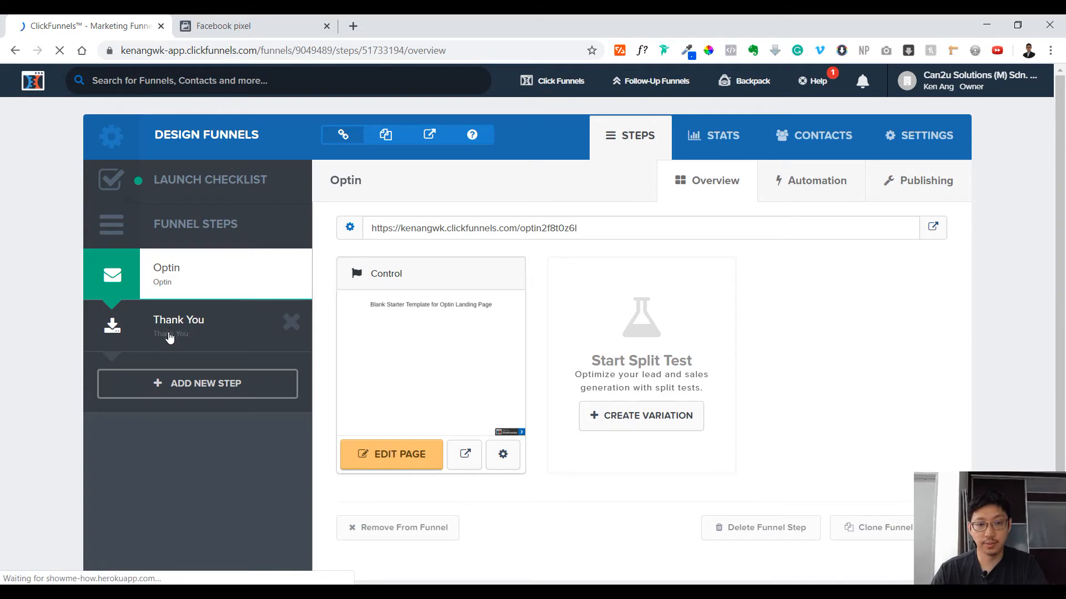
{"action": "left_click", "coordinate": [933, 227]}
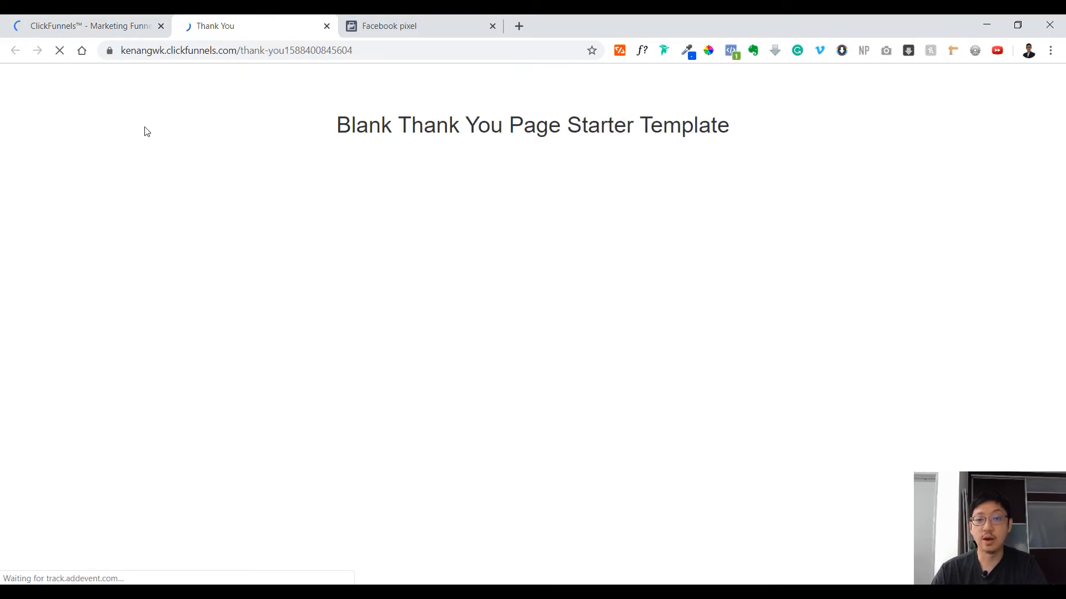
{"action": "left_click", "coordinate": [732, 51]}
{"action": "left_click", "coordinate": [187, 169]}
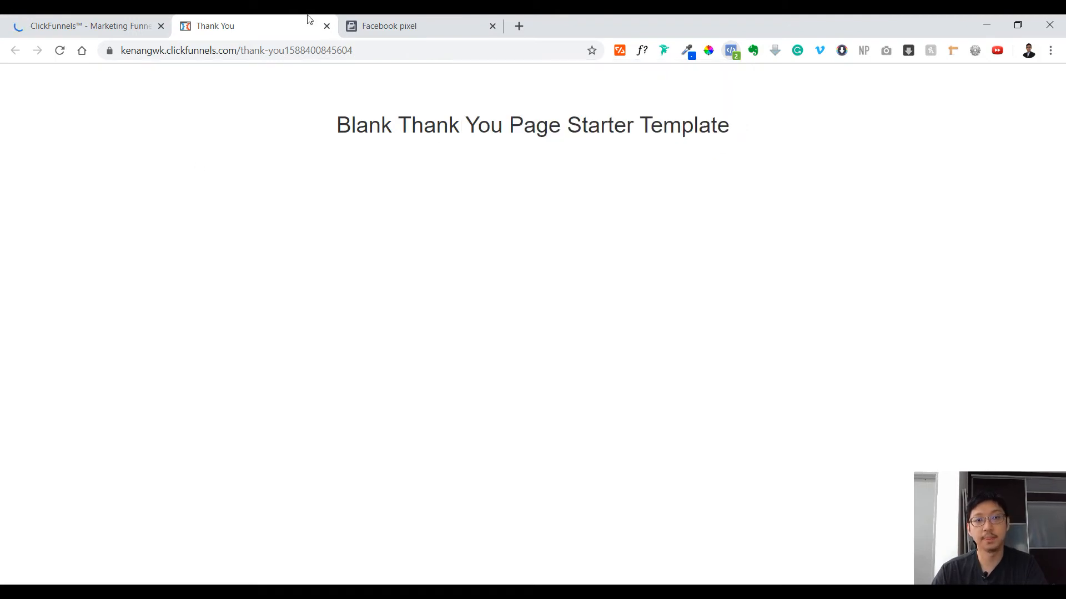
{"action": "left_click", "coordinate": [327, 27]}
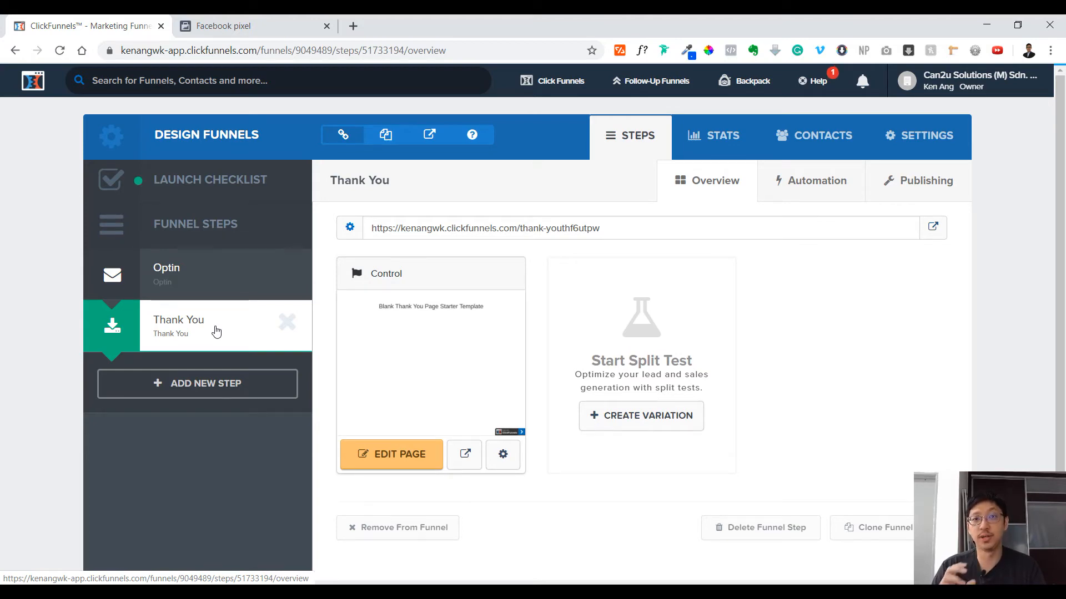
Step: Switch to Facebook Events Manager, look over the remaining pixel installation instructions and close the installation dialog
{"action": "left_click", "coordinate": [247, 22]}
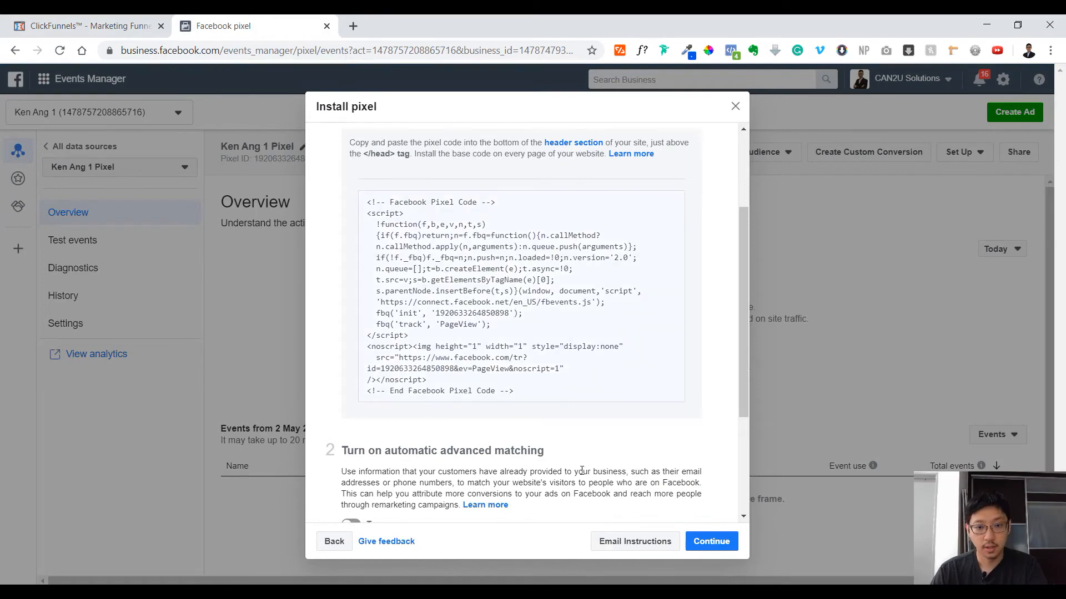
{"action": "scroll", "coordinate": [623, 355], "scroll_direction": "down", "scroll_amount": 3}
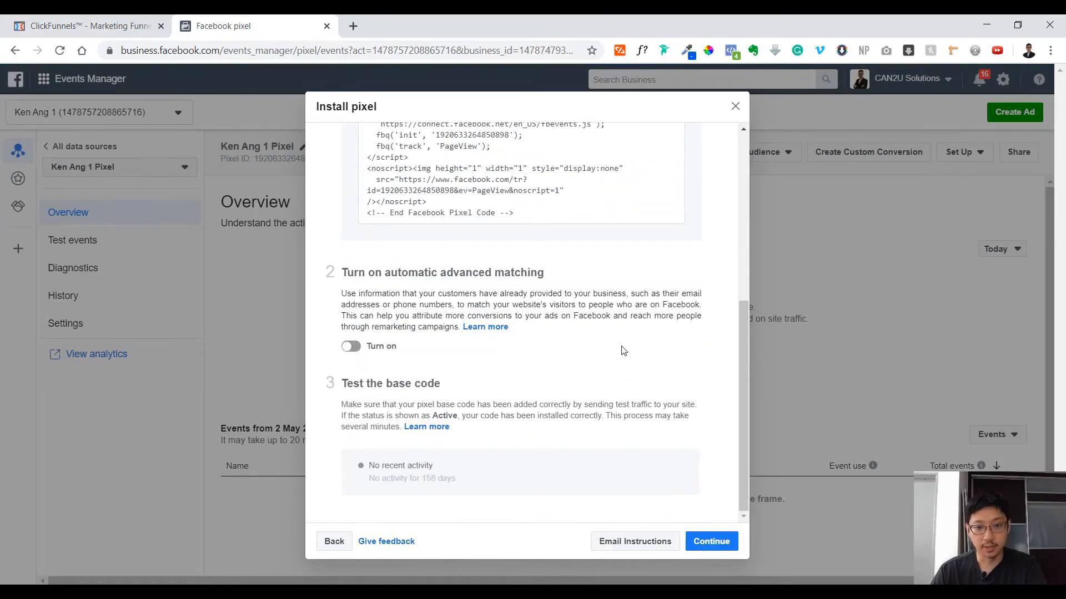
{"action": "scroll", "coordinate": [617, 359], "scroll_direction": "up", "scroll_amount": 5}
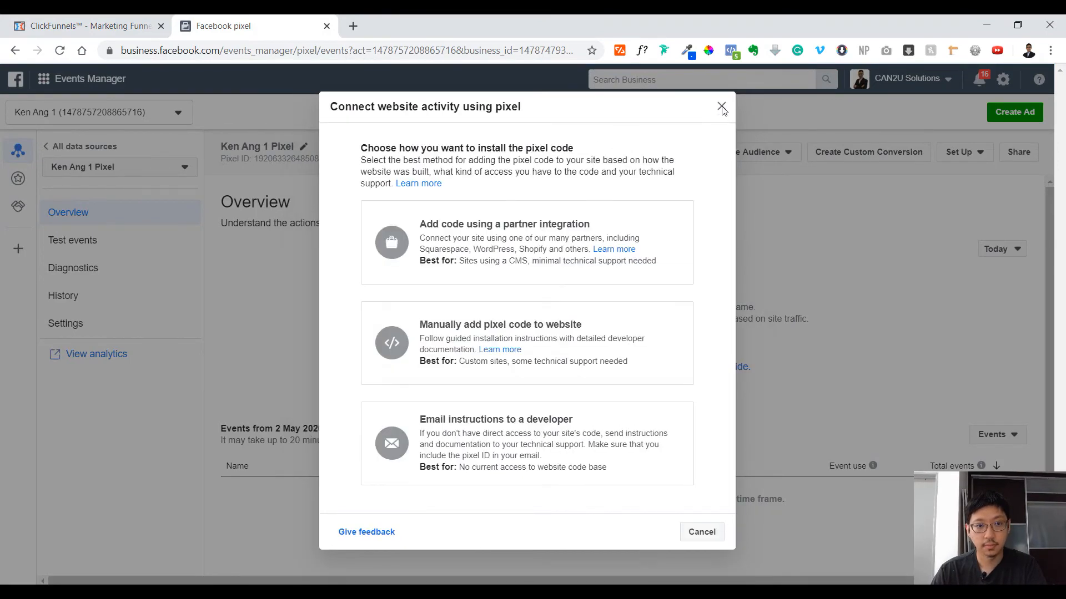
{"action": "left_click", "coordinate": [722, 107]}
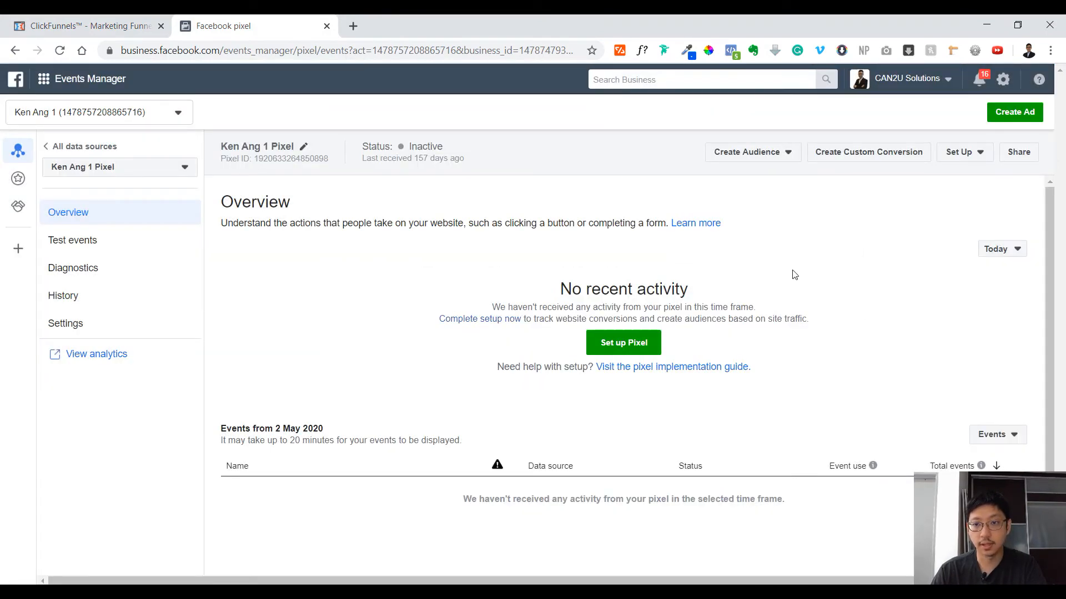
Step: Start setting up new events for the pixel and choose Facebook's Event Setup Tool
{"action": "left_click", "coordinate": [959, 152]}
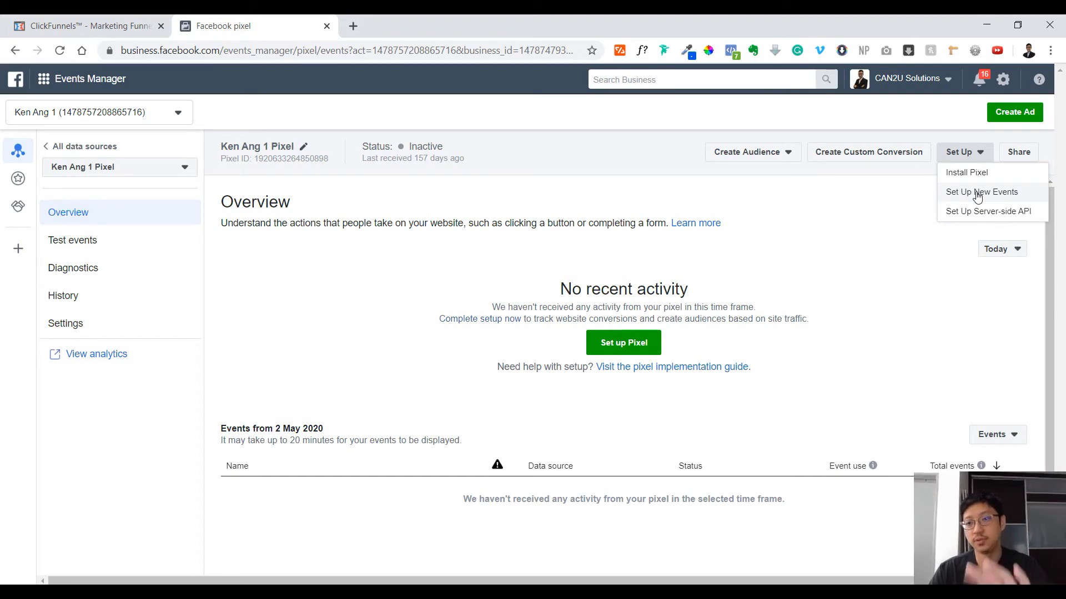
{"action": "left_click", "coordinate": [978, 194]}
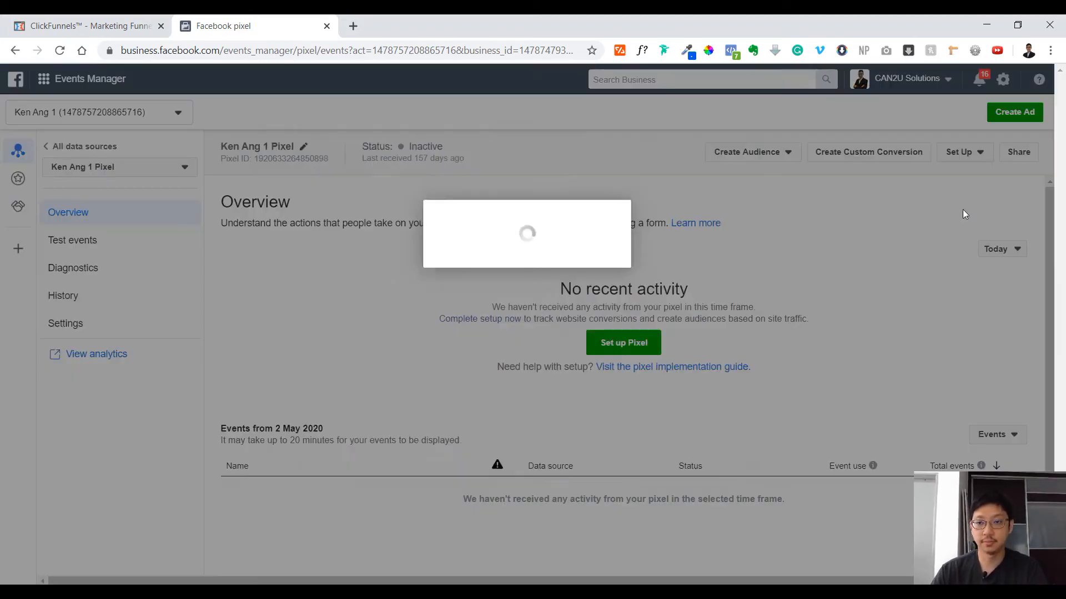
{"action": "left_click", "coordinate": [594, 328]}
{"action": "triple_click", "coordinate": [585, 288]}
{"action": "left_click", "coordinate": [372, 369]}
{"action": "left_click", "coordinate": [348, 382]}
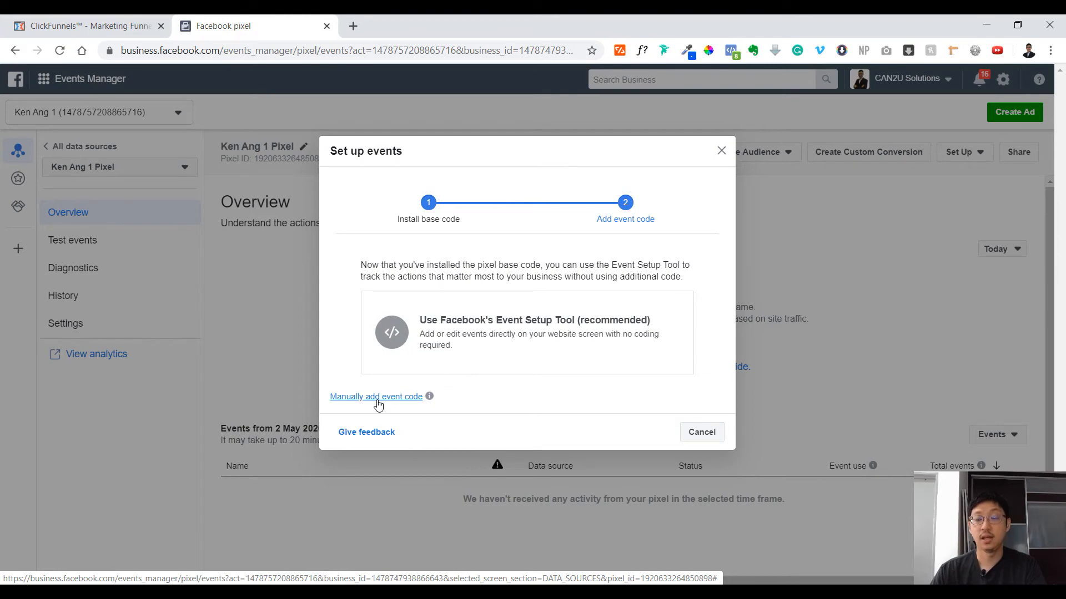
{"action": "left_click", "coordinate": [555, 333]}
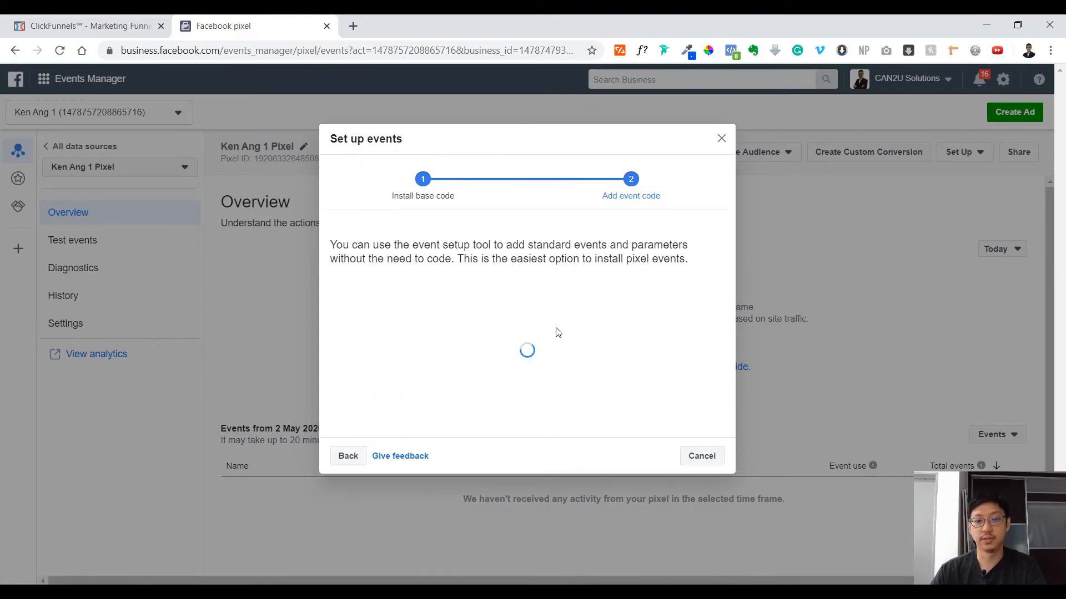
Step: Try the Event Setup Tool on the Thank You page by entering its ClickFunnels URL as the website, and close the opened page
{"action": "left_click", "coordinate": [96, 22]}
{"action": "left_click", "coordinate": [500, 227]}
{"action": "key", "text": "ctrl+c"}
{"action": "left_click", "coordinate": [222, 25]}
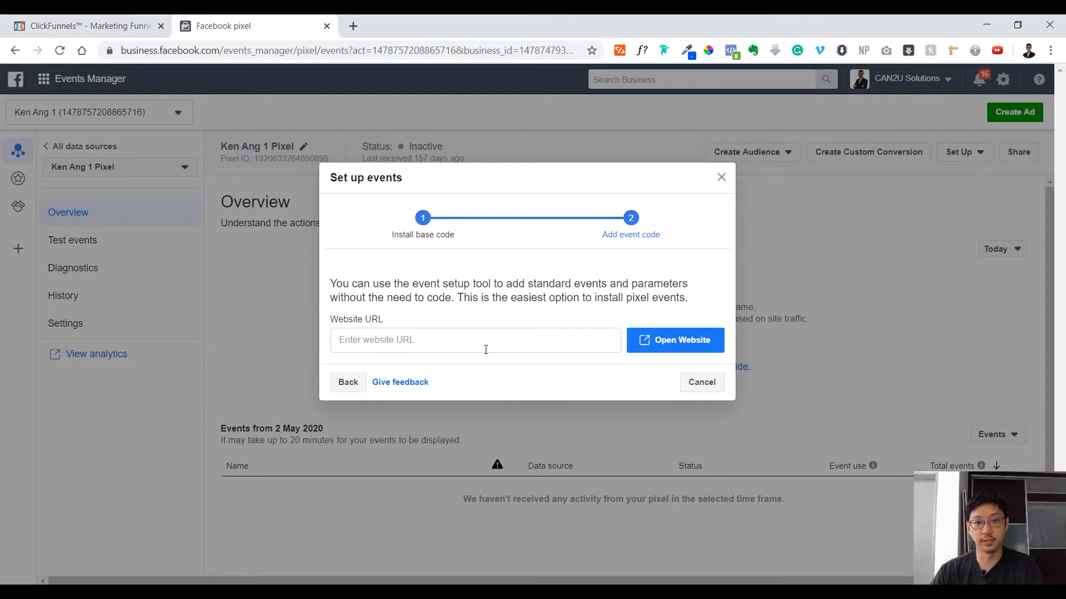
{"action": "left_click", "coordinate": [76, 24]}
{"action": "left_click", "coordinate": [254, 23]}
{"action": "left_click", "coordinate": [546, 335]}
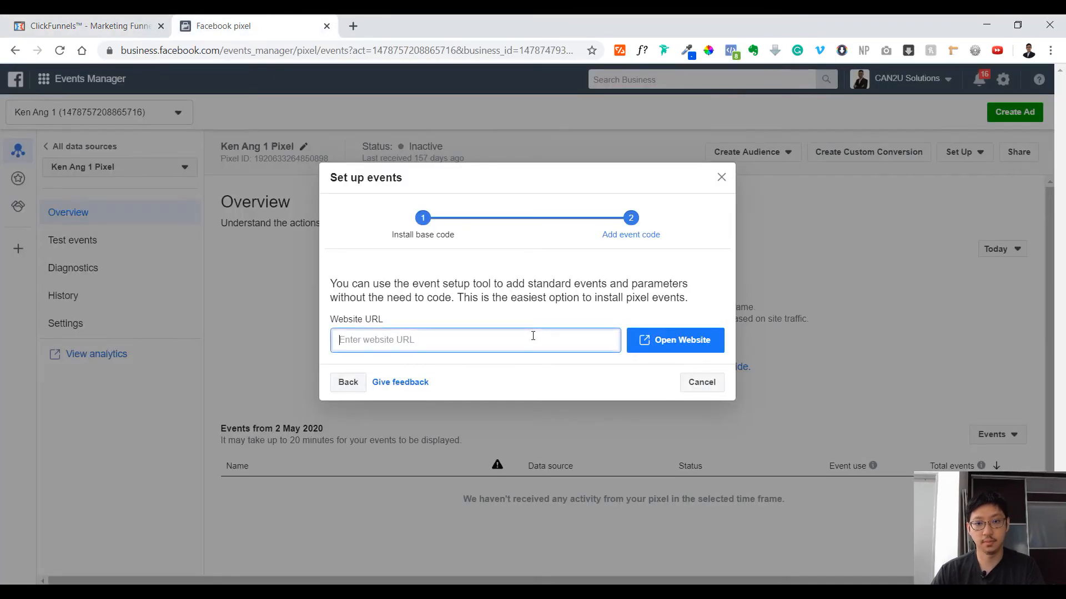
{"action": "key", "text": "ctrl+v"}
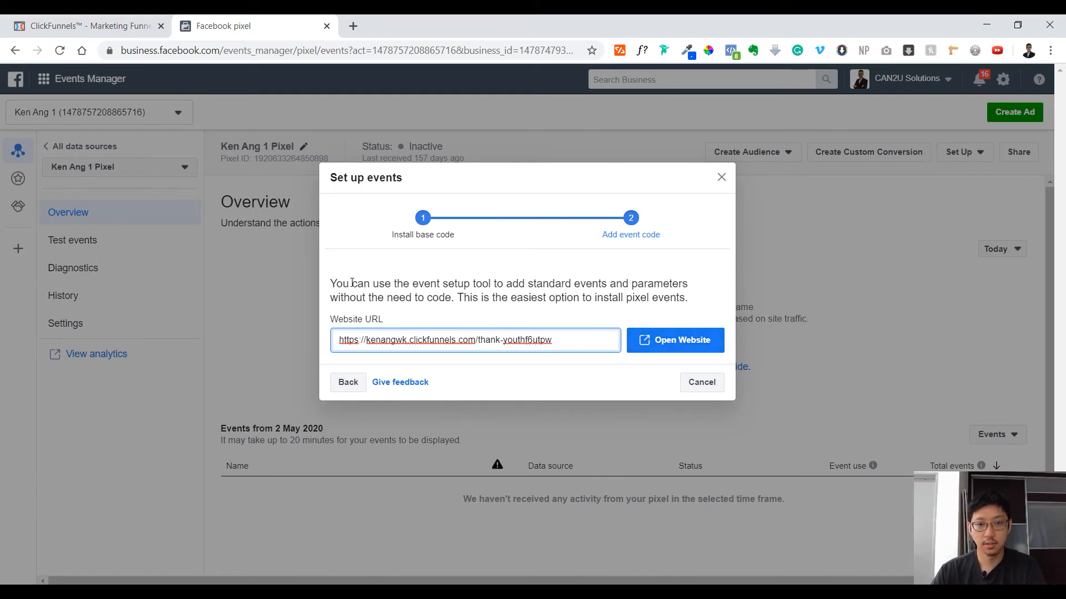
{"action": "left_click", "coordinate": [668, 340]}
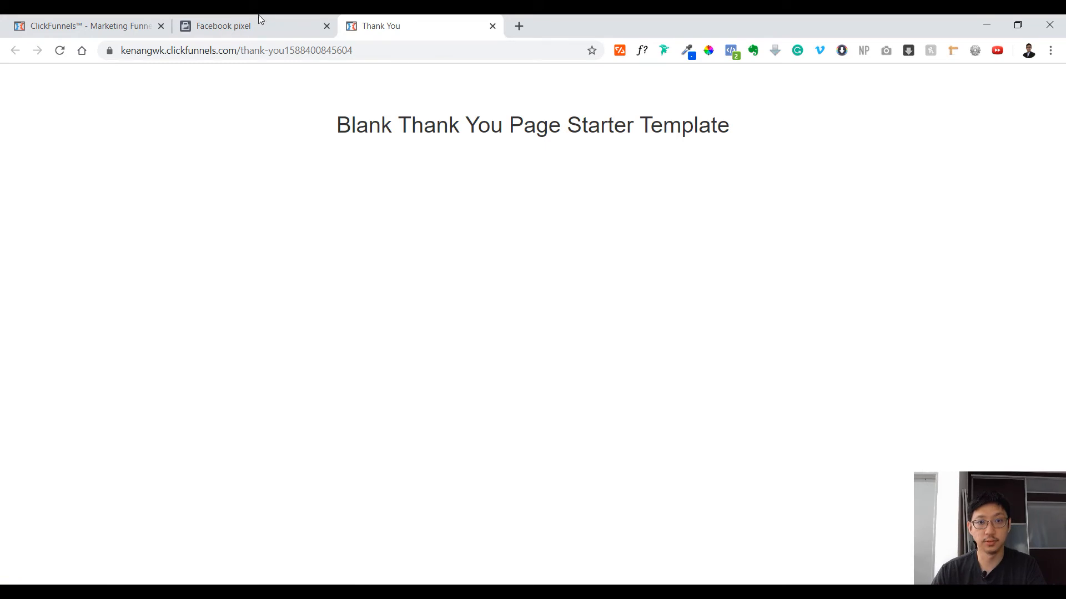
{"action": "left_click", "coordinate": [278, 17]}
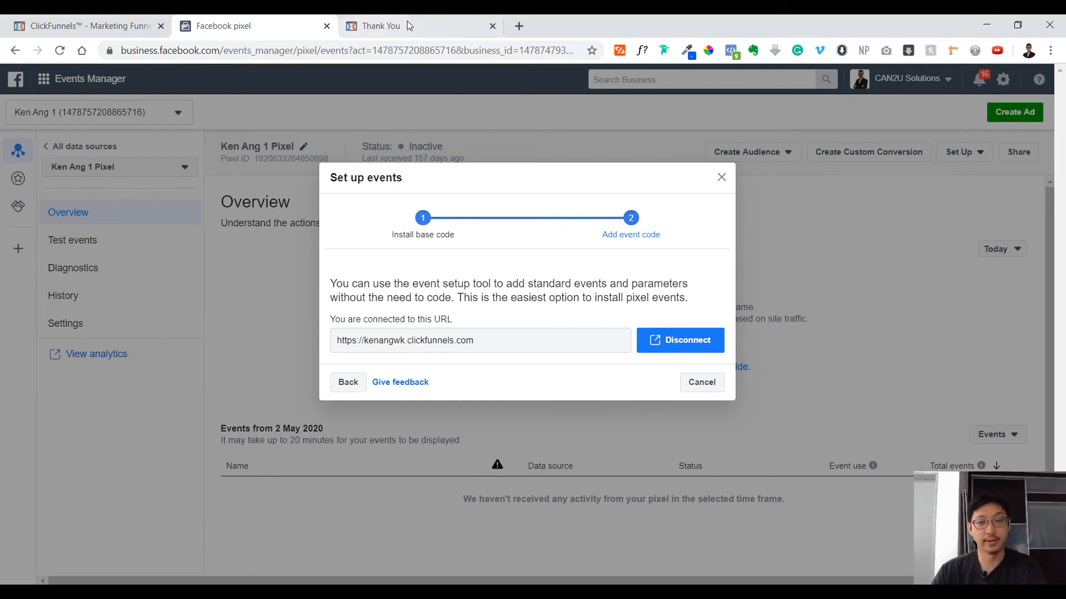
{"action": "left_click", "coordinate": [493, 28]}
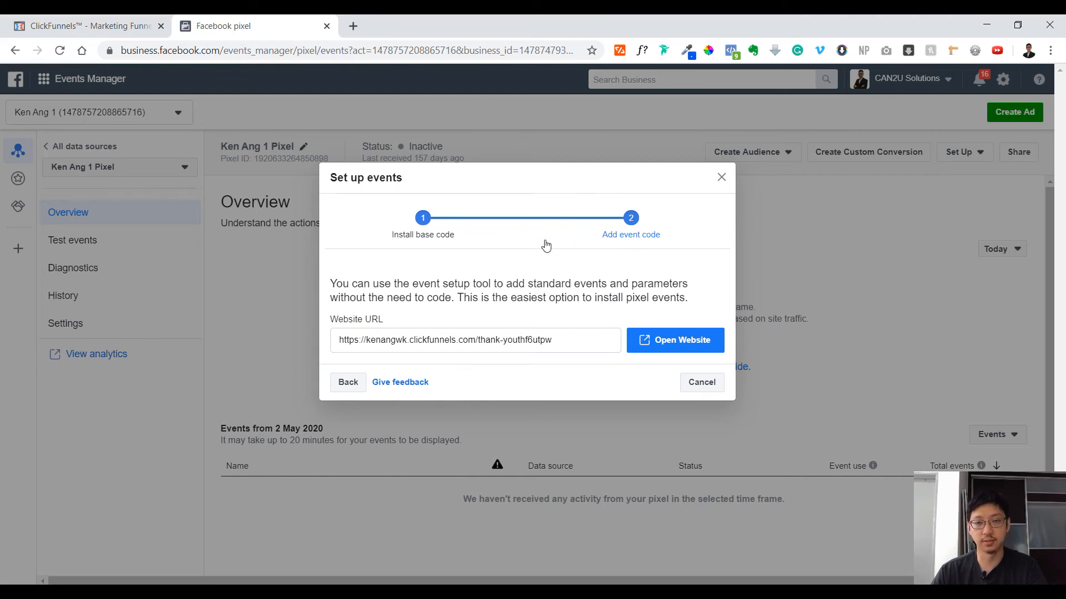
Step: Switch the event setup to manually adding event code and look through the recommended events for E-commerce and retail
{"action": "left_click", "coordinate": [348, 381]}
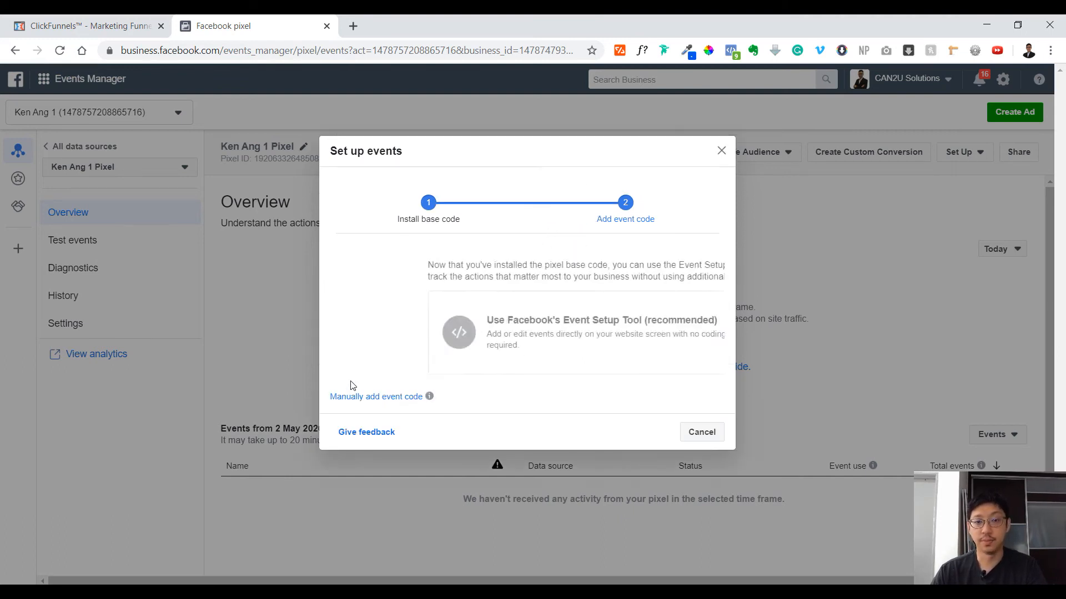
{"action": "left_click", "coordinate": [383, 396]}
{"action": "scroll", "coordinate": [621, 278], "scroll_direction": "down", "scroll_amount": 3}
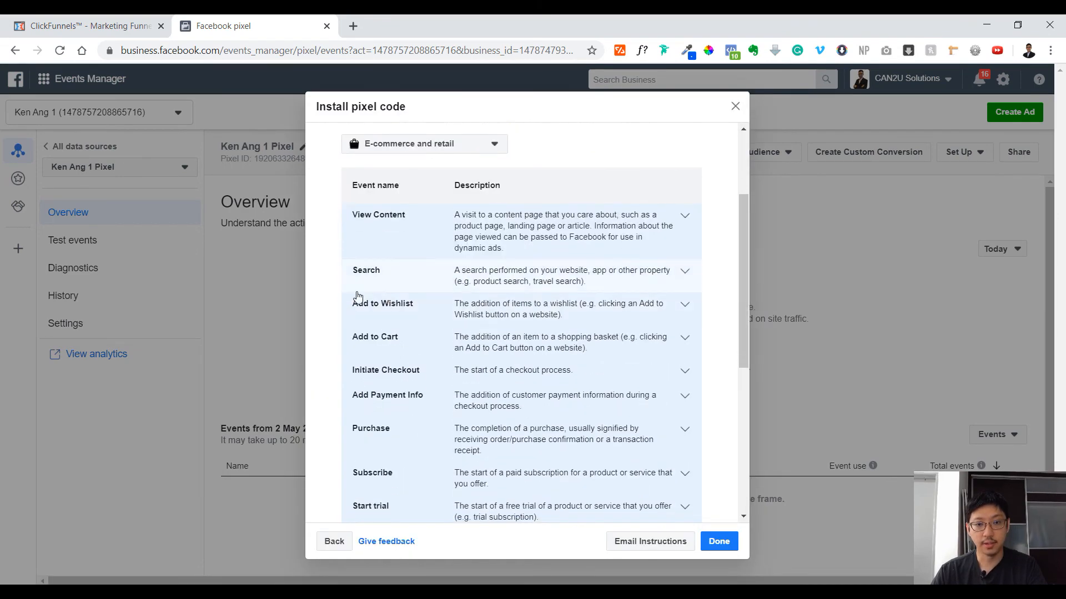
{"action": "scroll", "coordinate": [492, 453], "scroll_direction": "down", "scroll_amount": 5}
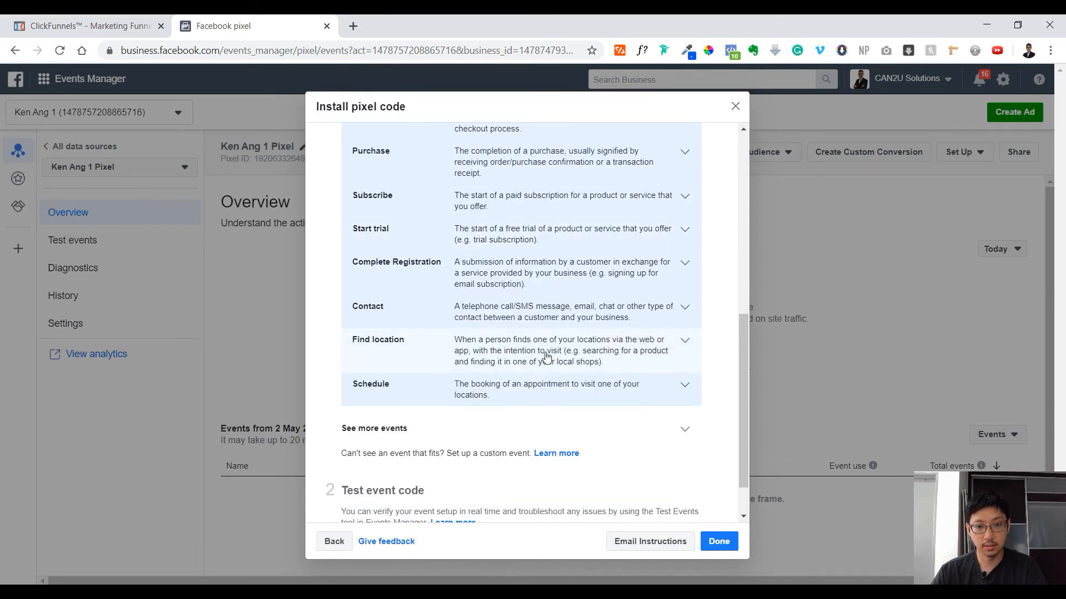
{"action": "scroll", "coordinate": [619, 379], "scroll_direction": "up", "scroll_amount": 8}
Step: Set the business category for the recommended event list to Professional services
{"action": "left_click", "coordinate": [461, 231]}
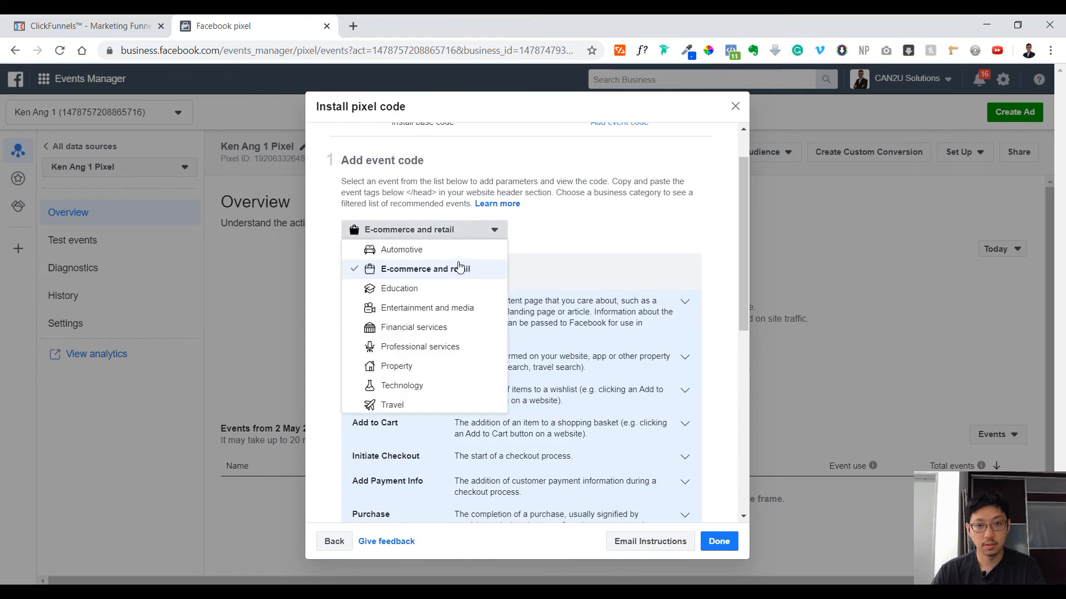
{"action": "scroll", "coordinate": [477, 322], "scroll_direction": "down", "scroll_amount": 1}
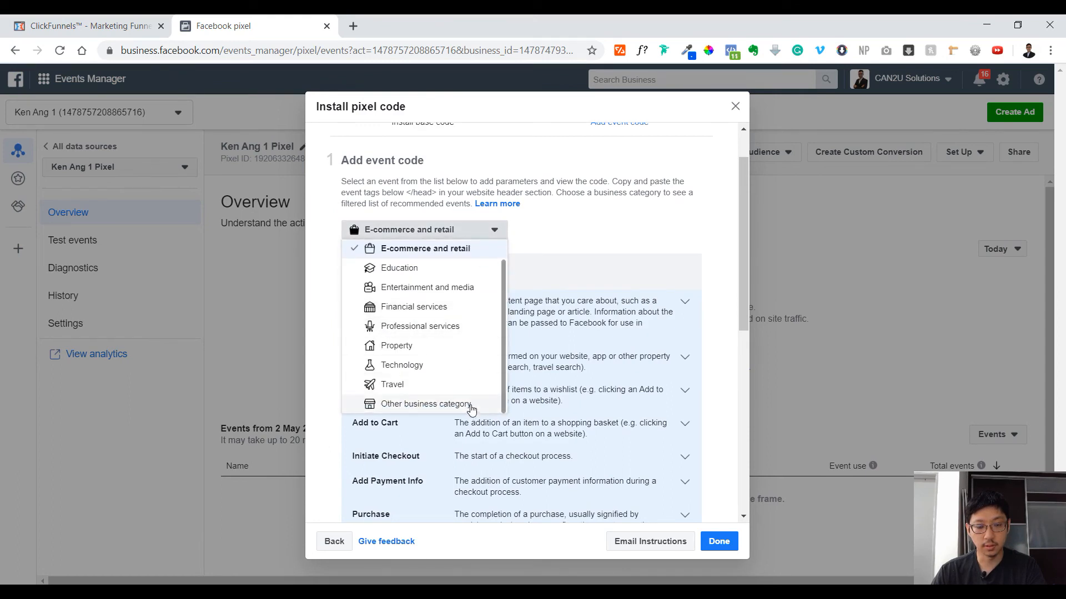
{"action": "scroll", "coordinate": [467, 289], "scroll_direction": "up", "scroll_amount": 1}
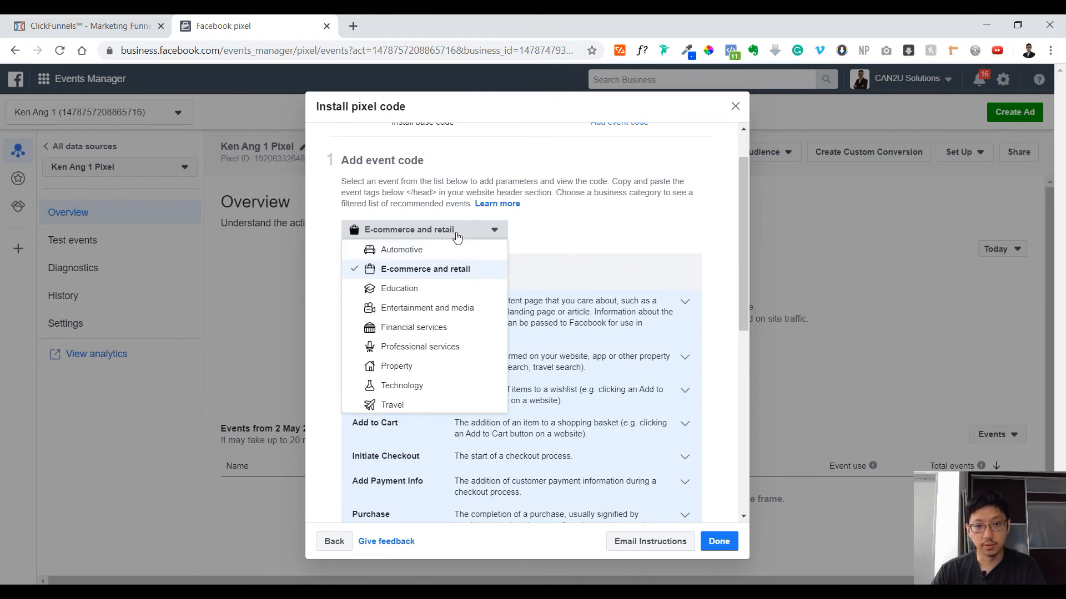
{"action": "left_click", "coordinate": [458, 347]}
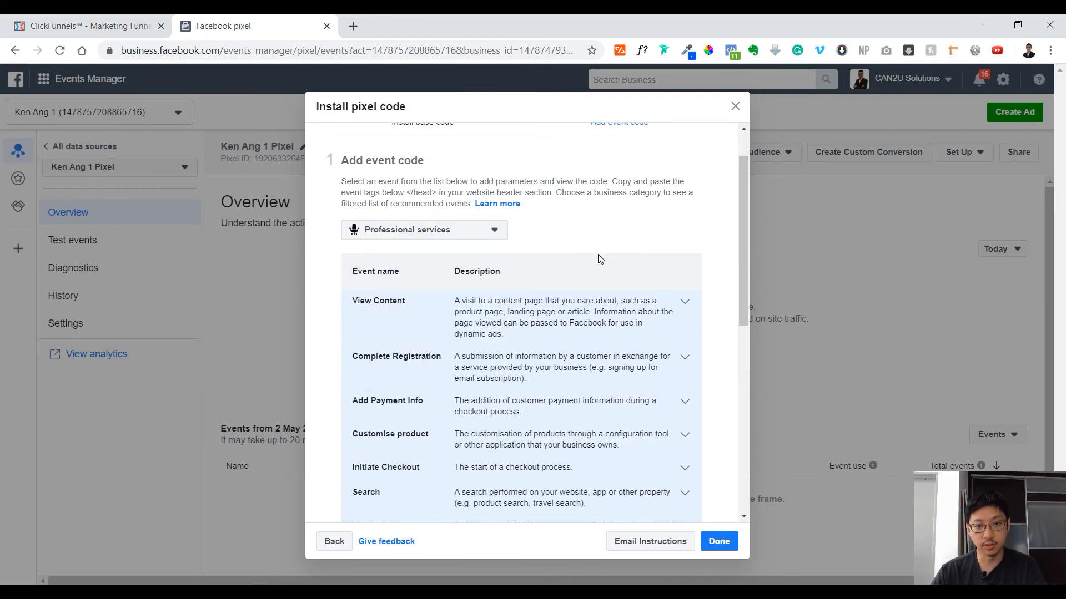
Step: Expand the Lead event in the recommended events, review its parameters, and copy the Lead event code
{"action": "scroll", "coordinate": [546, 394], "scroll_direction": "down", "scroll_amount": 2}
{"action": "scroll", "coordinate": [540, 401], "scroll_direction": "down", "scroll_amount": 1}
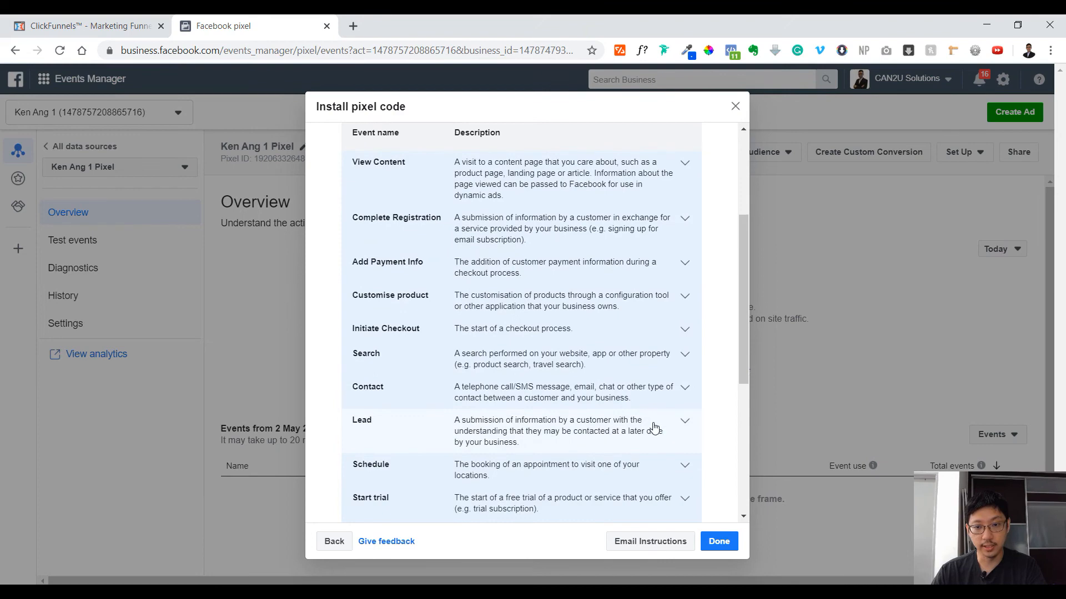
{"action": "left_click", "coordinate": [685, 423]}
{"action": "scroll", "coordinate": [614, 385], "scroll_direction": "down", "scroll_amount": 4}
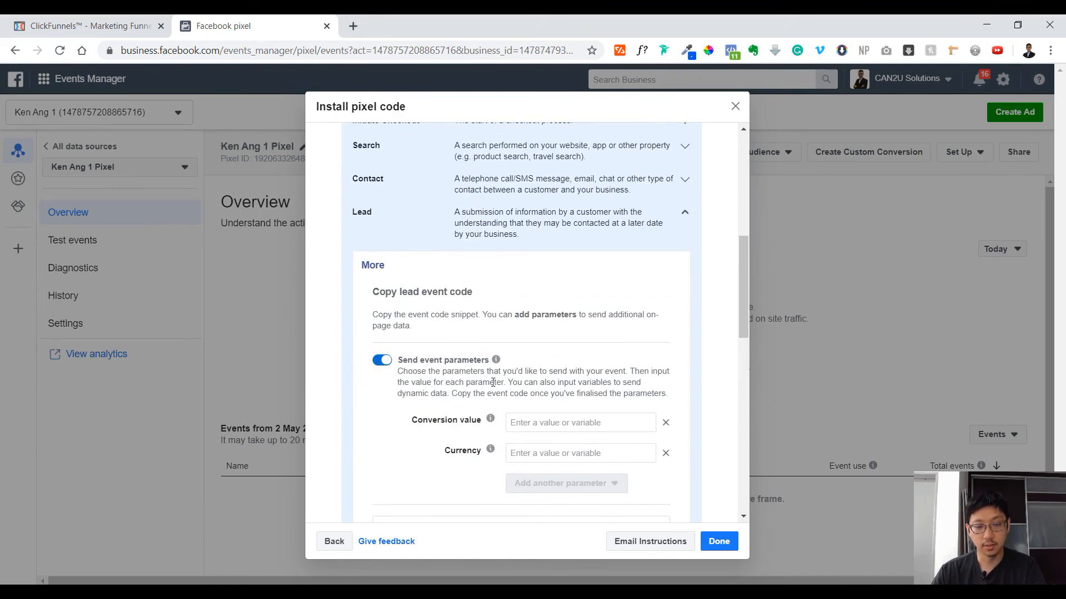
{"action": "scroll", "coordinate": [564, 414], "scroll_direction": "down", "scroll_amount": 1}
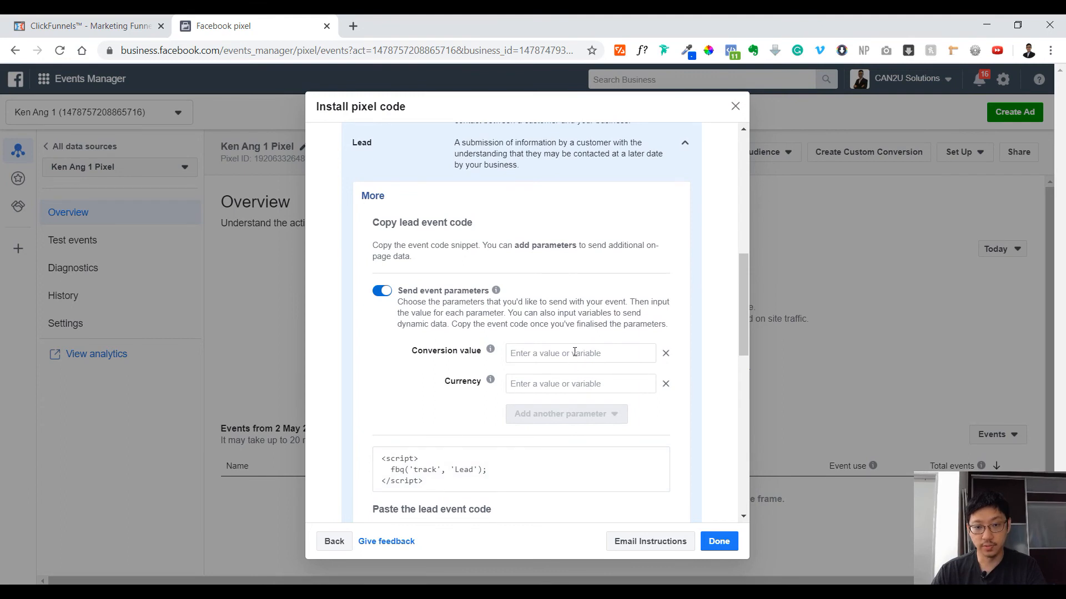
{"action": "scroll", "coordinate": [395, 361], "scroll_direction": "down", "scroll_amount": 2}
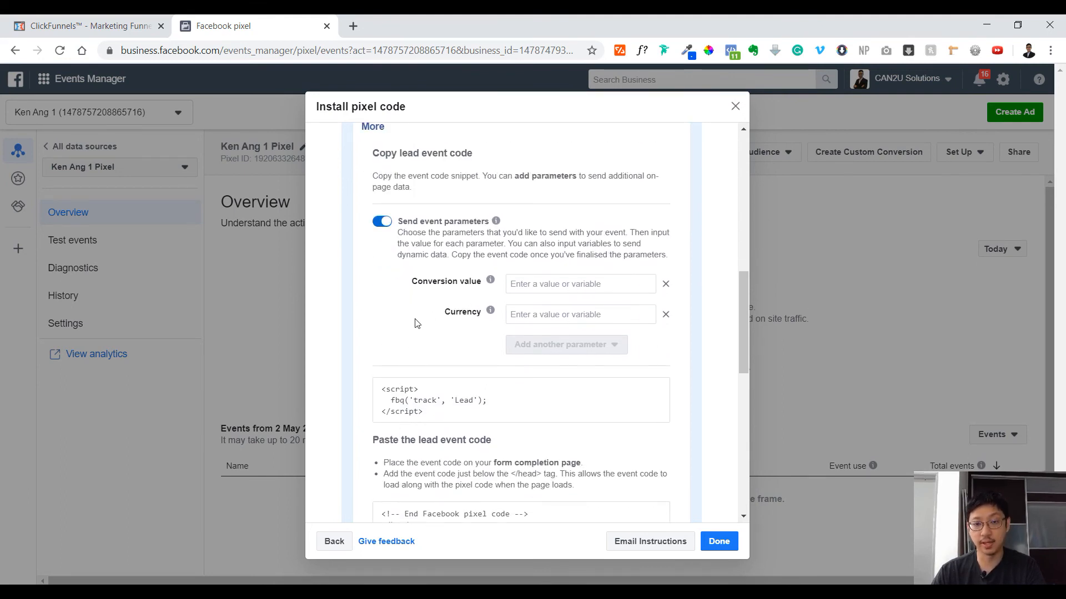
{"action": "mouse_move", "coordinate": [490, 290]}
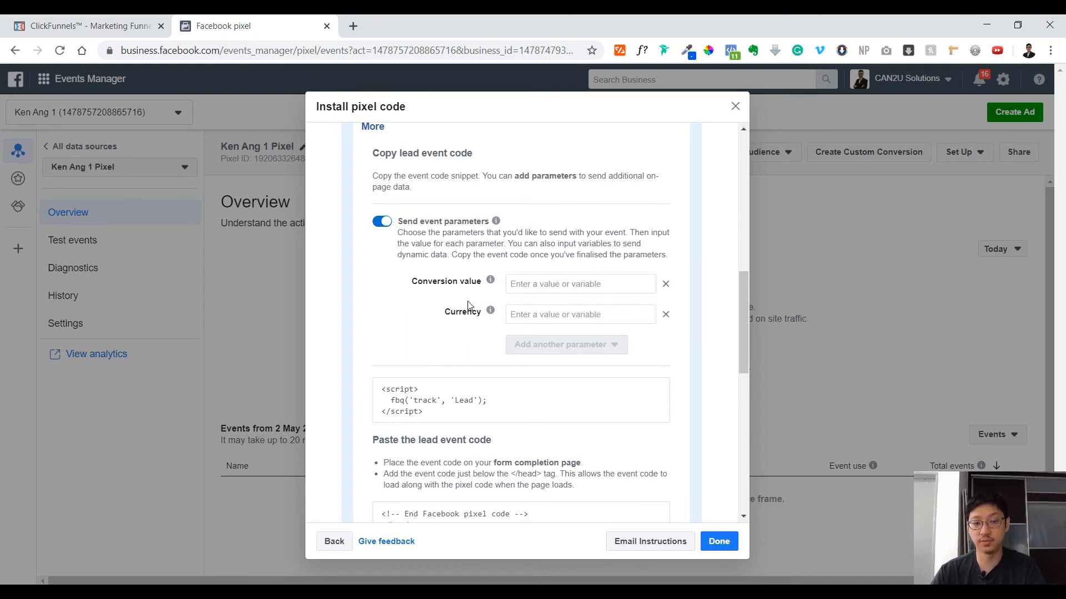
{"action": "mouse_move", "coordinate": [479, 409]}
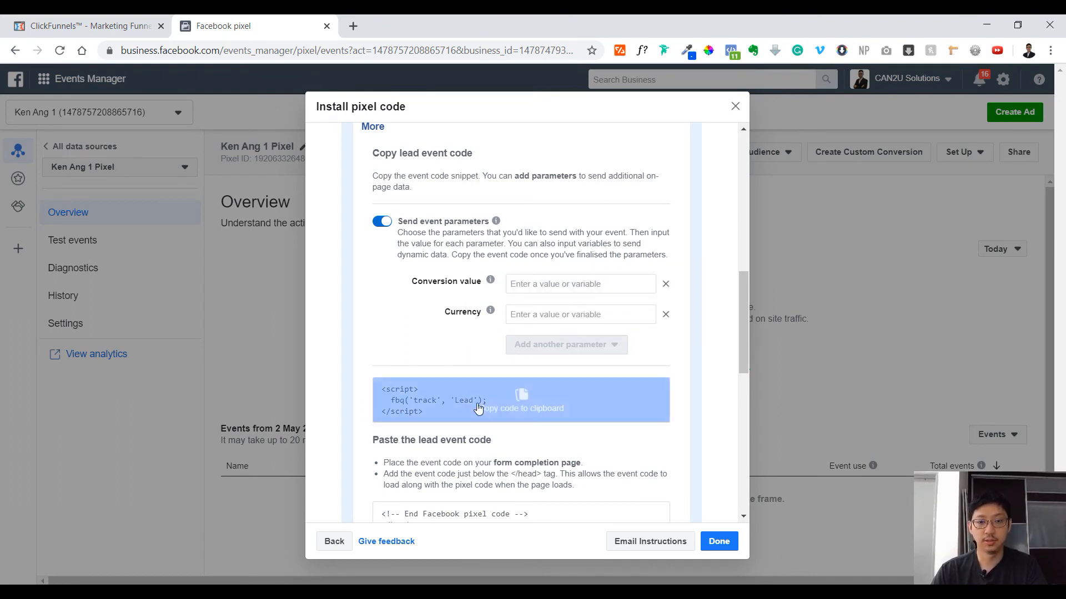
{"action": "left_click", "coordinate": [519, 398]}
Step: Switch to ClickFunnels, paste the Lead event code into the Thank You page's header tracking code, and save the page
{"action": "left_click", "coordinate": [84, 26]}
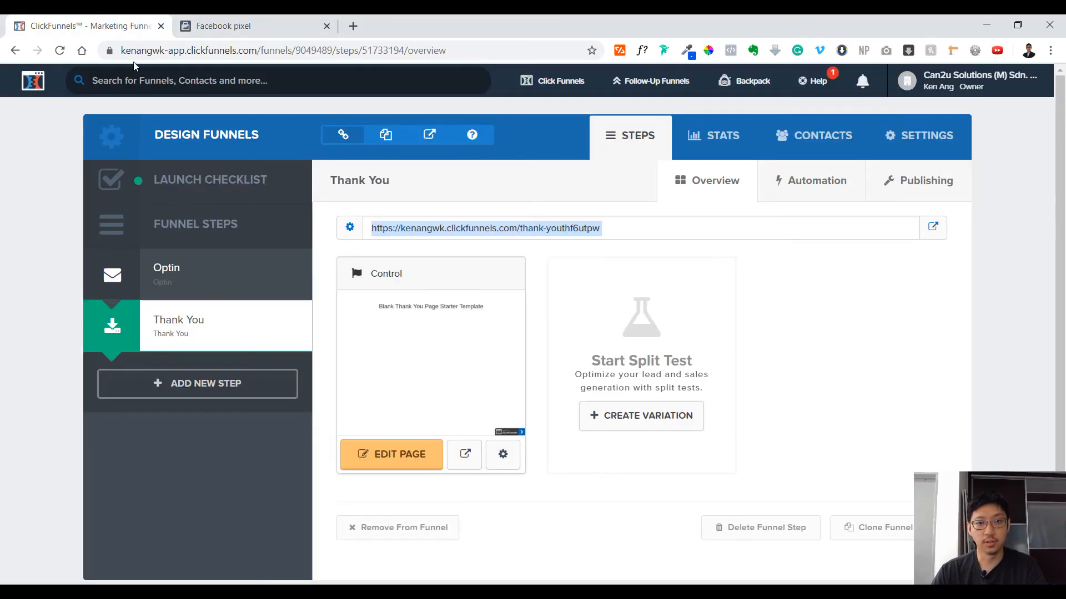
{"action": "left_click", "coordinate": [385, 458]}
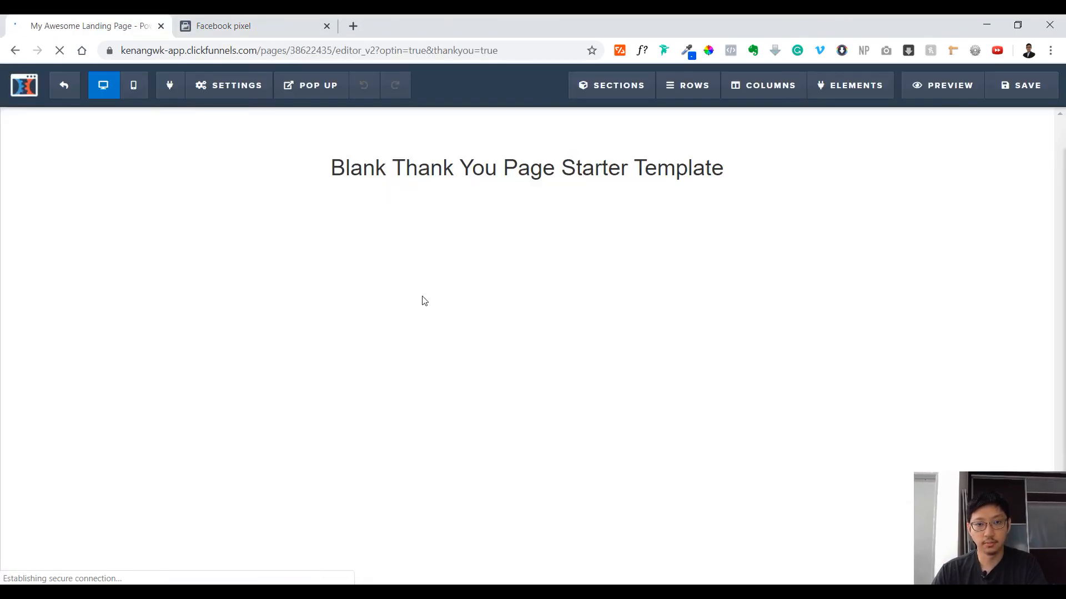
{"action": "mouse_move", "coordinate": [228, 95]}
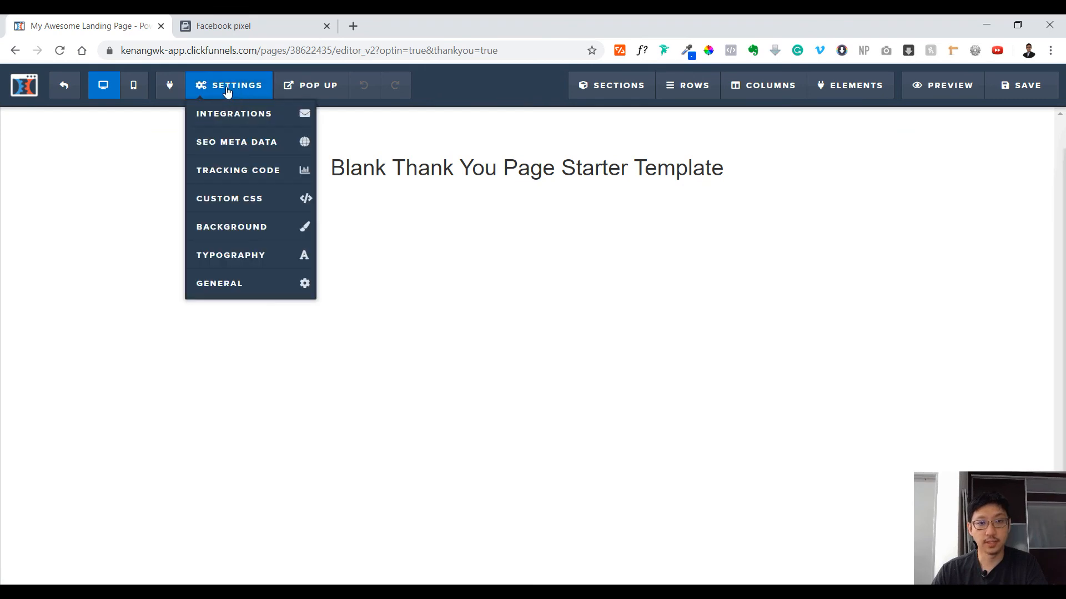
{"action": "left_click", "coordinate": [301, 174]}
{"action": "left_click", "coordinate": [426, 176]}
{"action": "key", "text": "ctrl+v"}
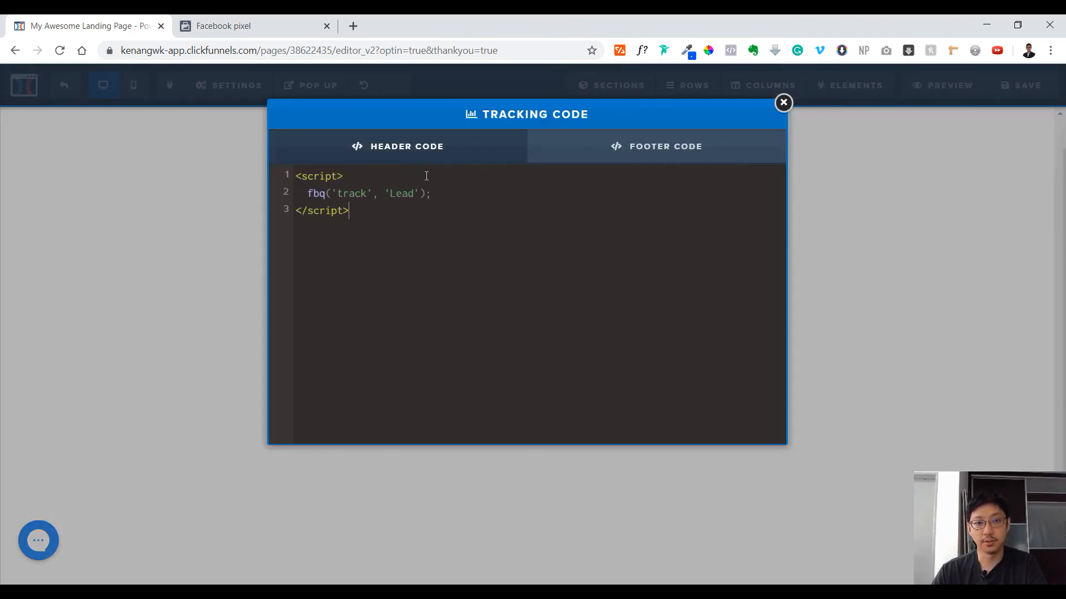
{"action": "left_click_drag", "start_coordinate": [391, 225], "coordinate": [312, 168]}
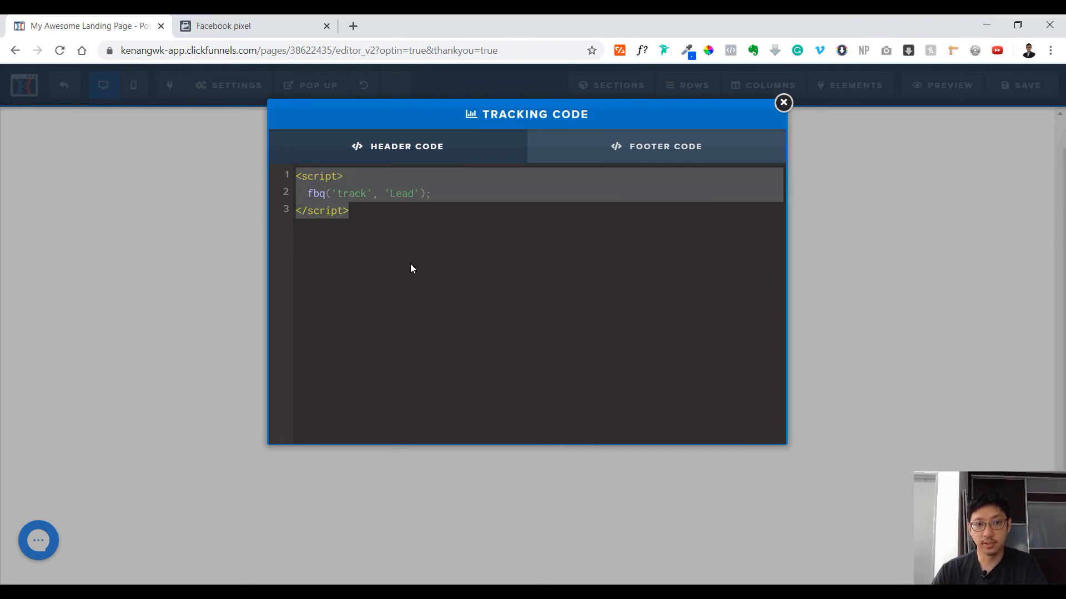
{"action": "left_click", "coordinate": [421, 291]}
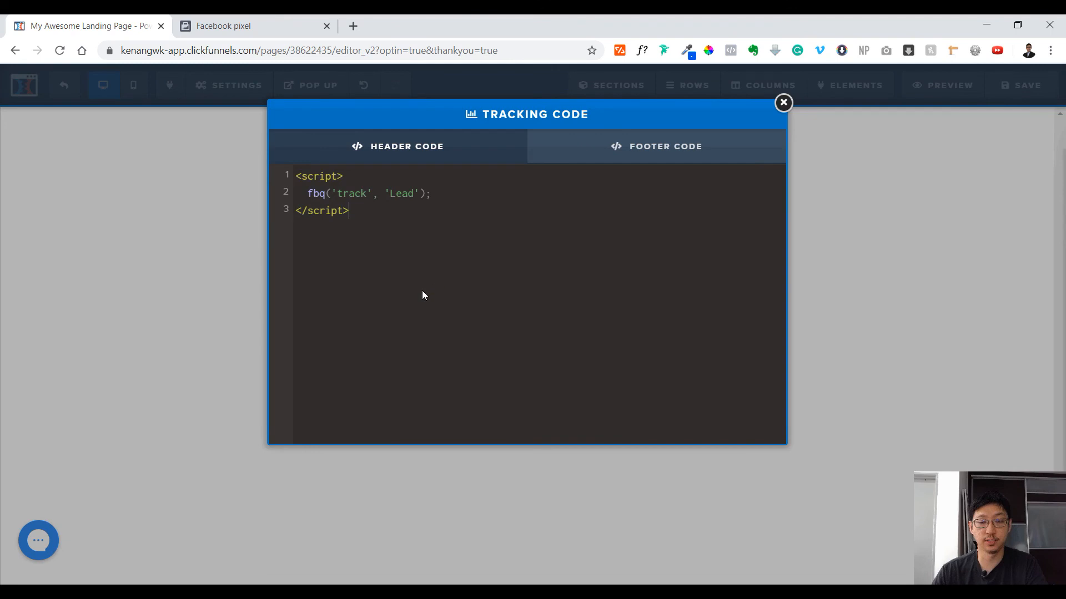
{"action": "left_click", "coordinate": [784, 103]}
{"action": "left_click", "coordinate": [1019, 87]}
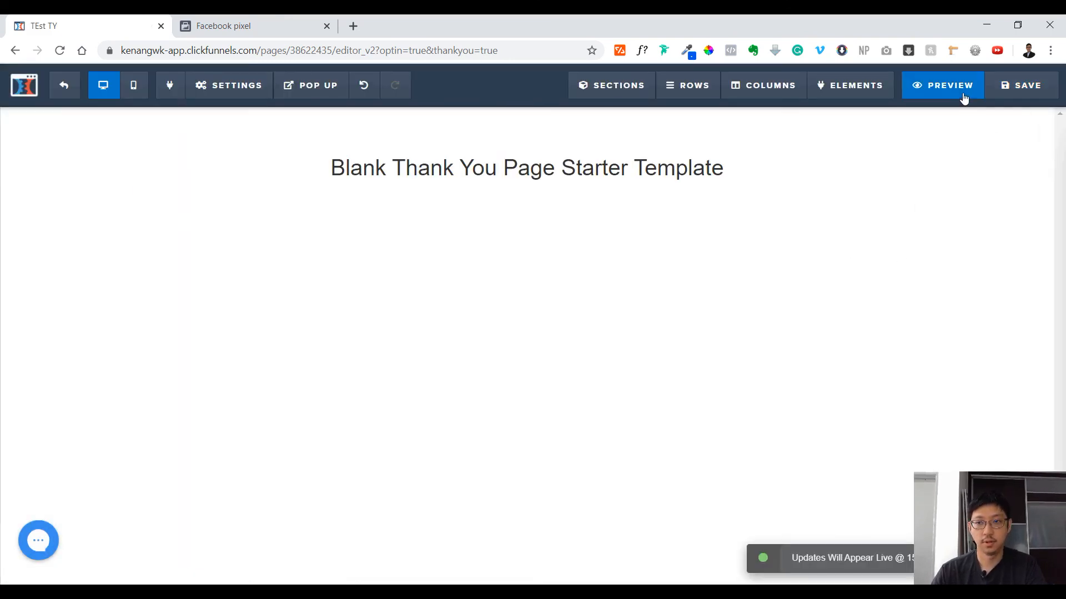
Step: Preview the Thank You page to check its Lead event details with Facebook Pixel Helper, and leave the page editor
{"action": "left_click", "coordinate": [963, 99]}
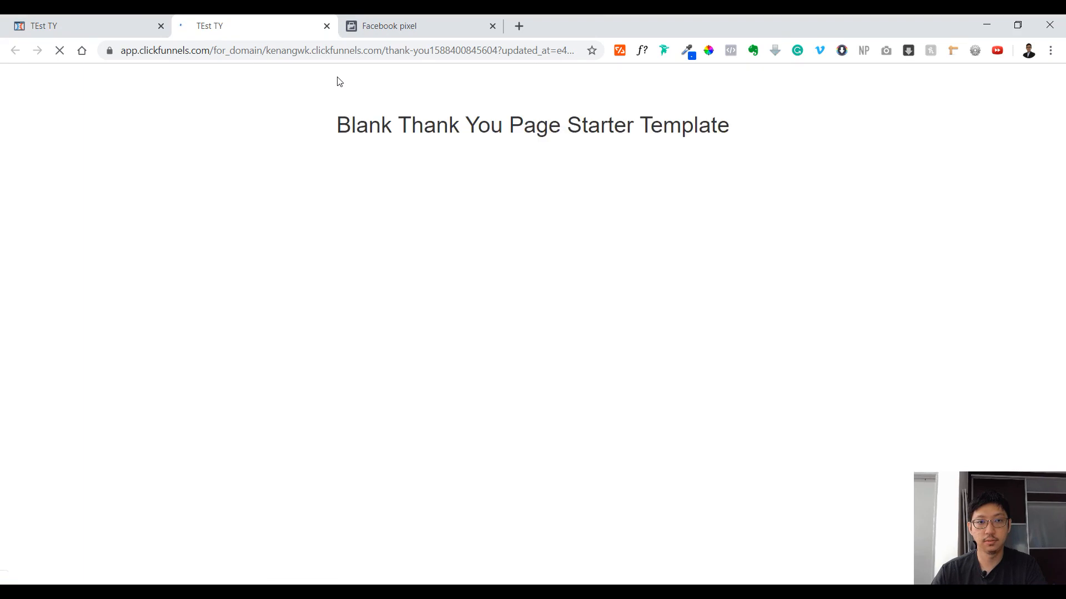
{"action": "left_click", "coordinate": [729, 54]}
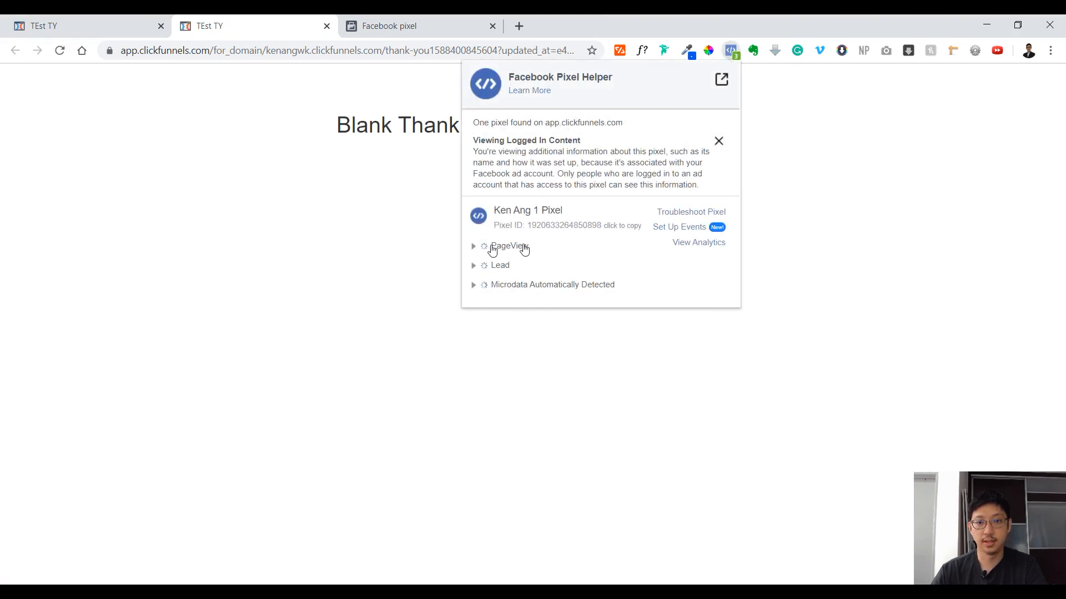
{"action": "left_click", "coordinate": [472, 267]}
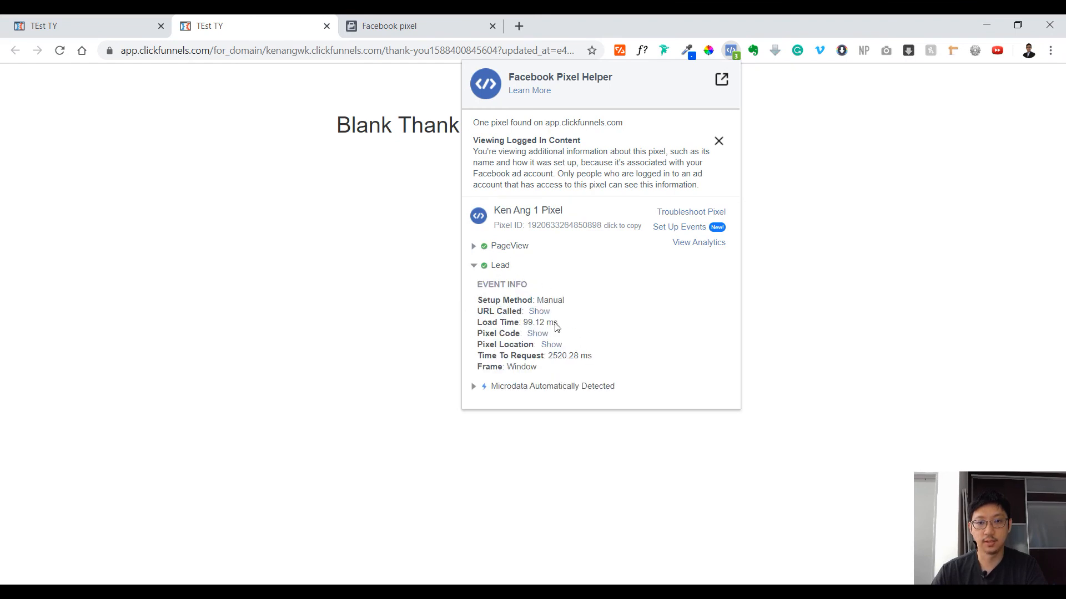
{"action": "left_click", "coordinate": [362, 273]}
{"action": "left_click", "coordinate": [75, 17]}
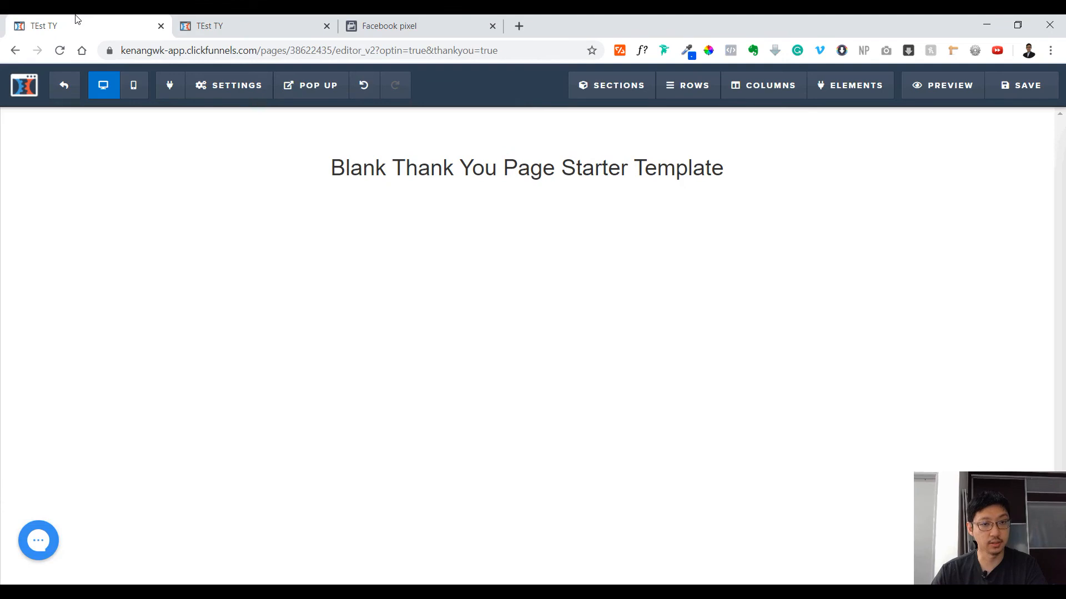
{"action": "left_click", "coordinate": [63, 85]}
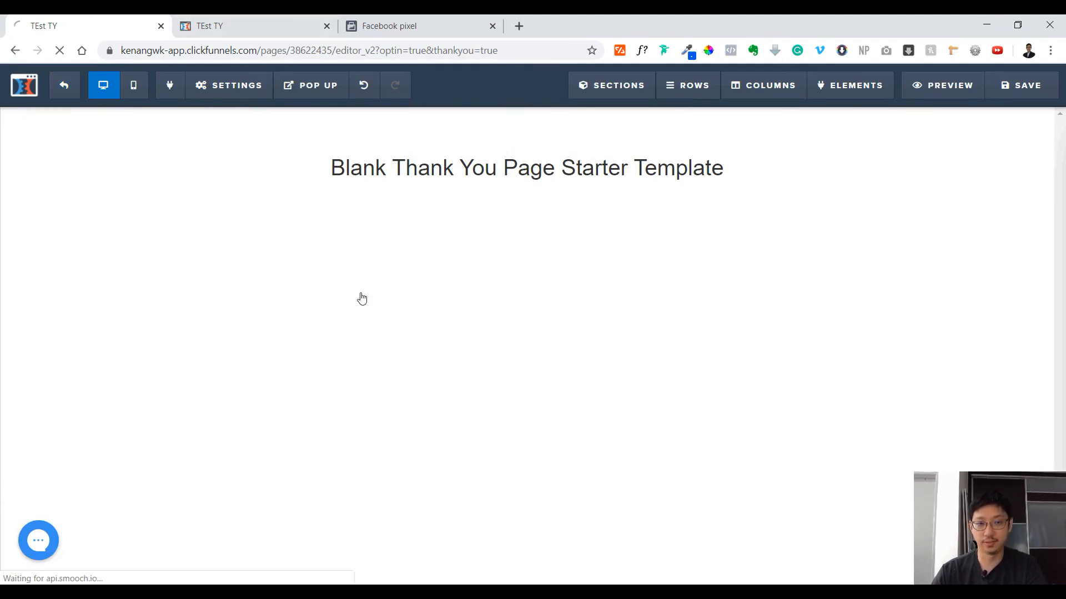